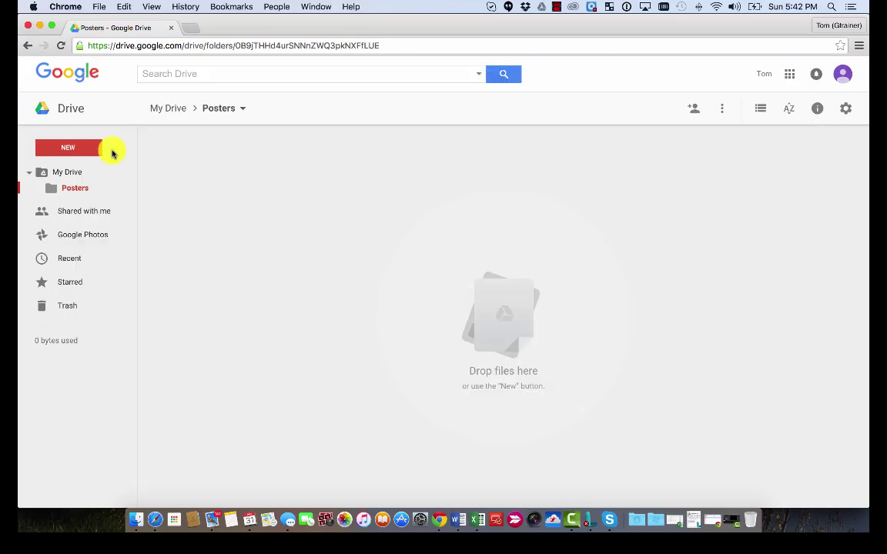
# Create a new Google Slides presentation from Drive named 'Early Flight'
pyautogui.click(76, 148)
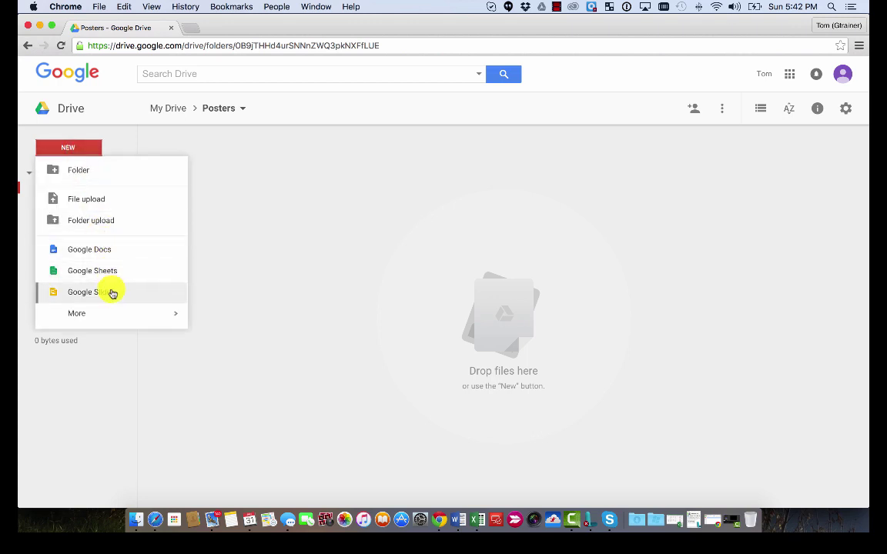
pyautogui.click(112, 293)
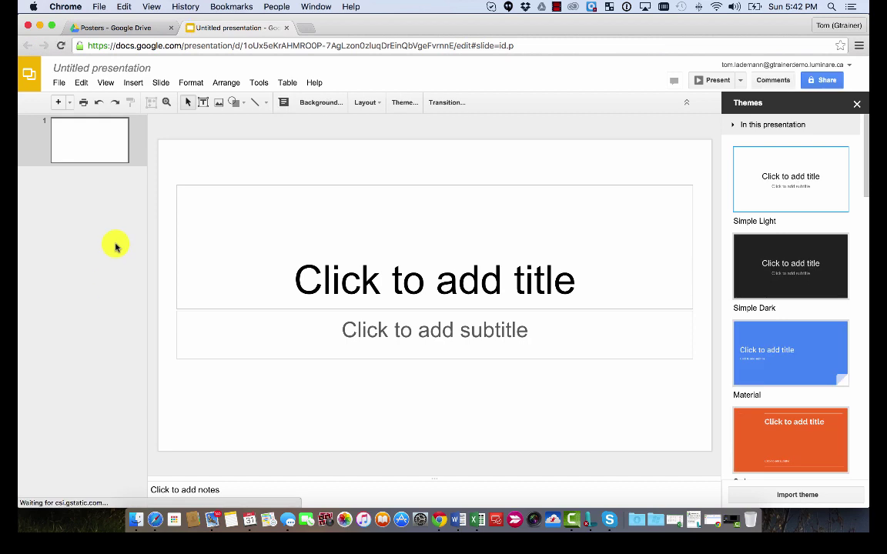
pyautogui.click(134, 73)
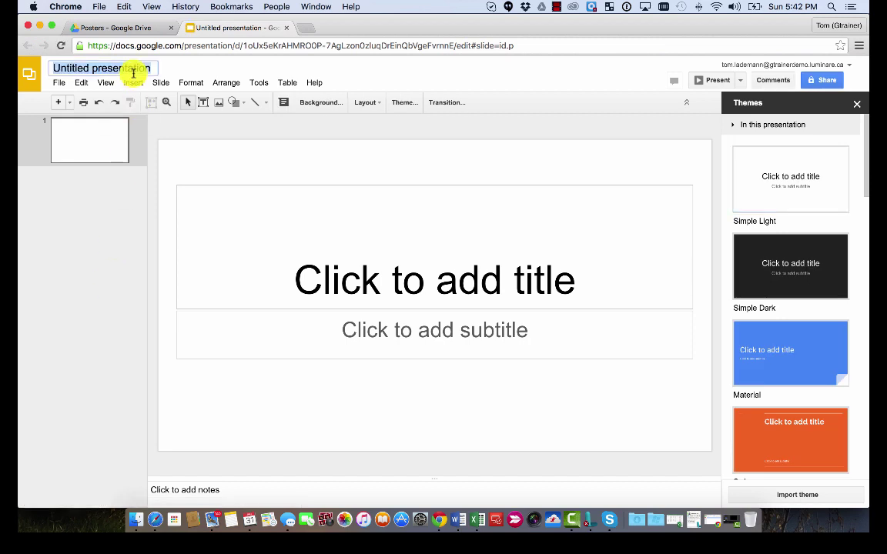
pyautogui.write('Early Fli')
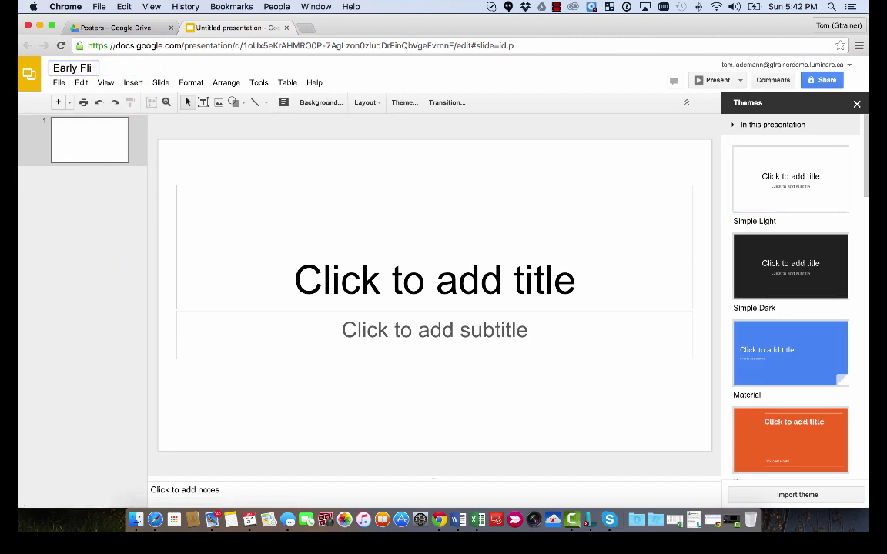
pyautogui.write('ght')
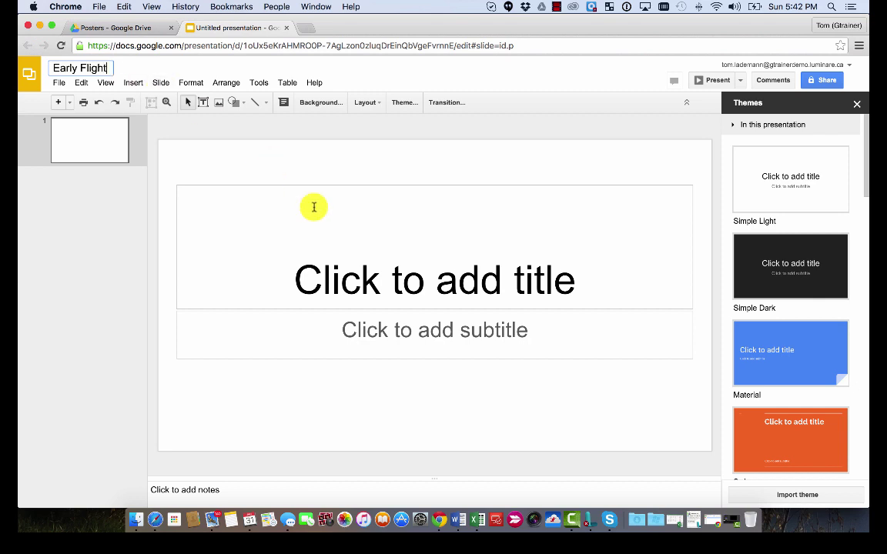
# Delete the title and subtitle placeholders and close the Themes panel
pyautogui.click(297, 186)
pyautogui.press('BackSpace')
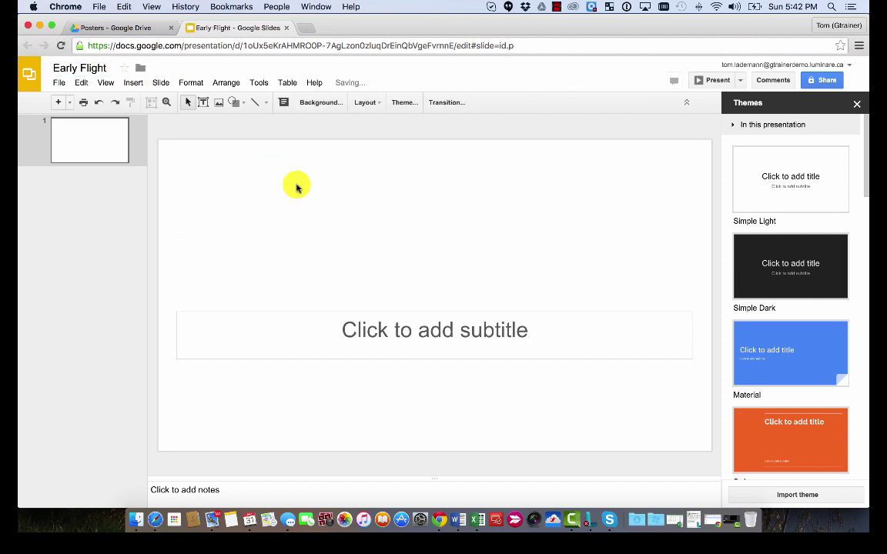
pyautogui.click(261, 312)
pyautogui.press('BackSpace')
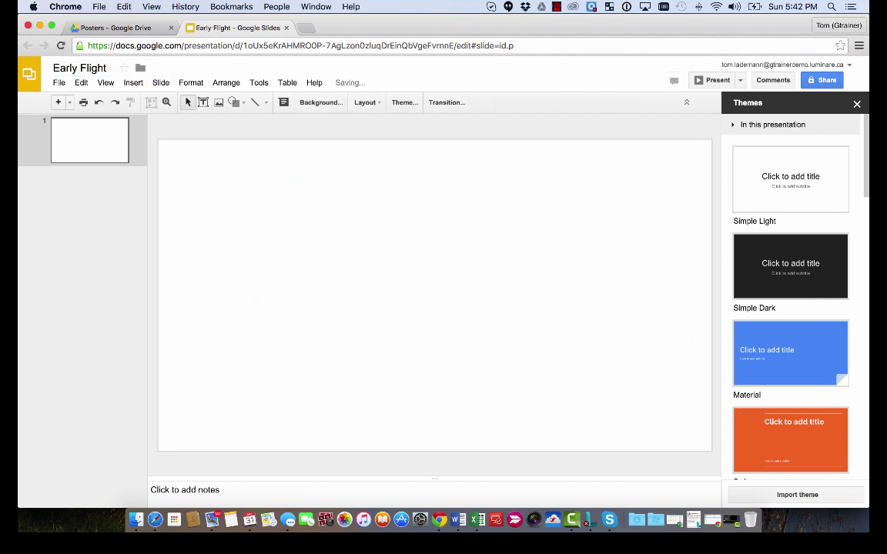
pyautogui.click(857, 106)
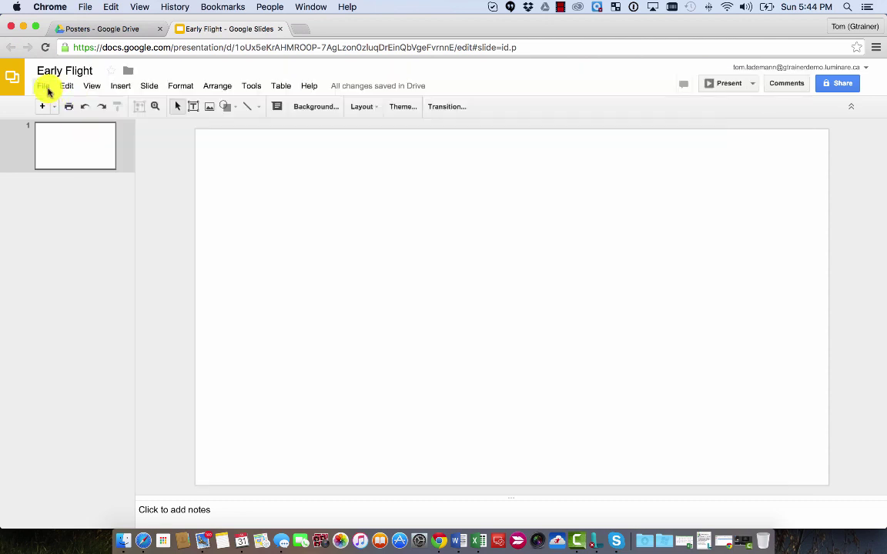
# Set the page size to a custom 11 × 17 inches via Page setup
pyautogui.click(44, 86)
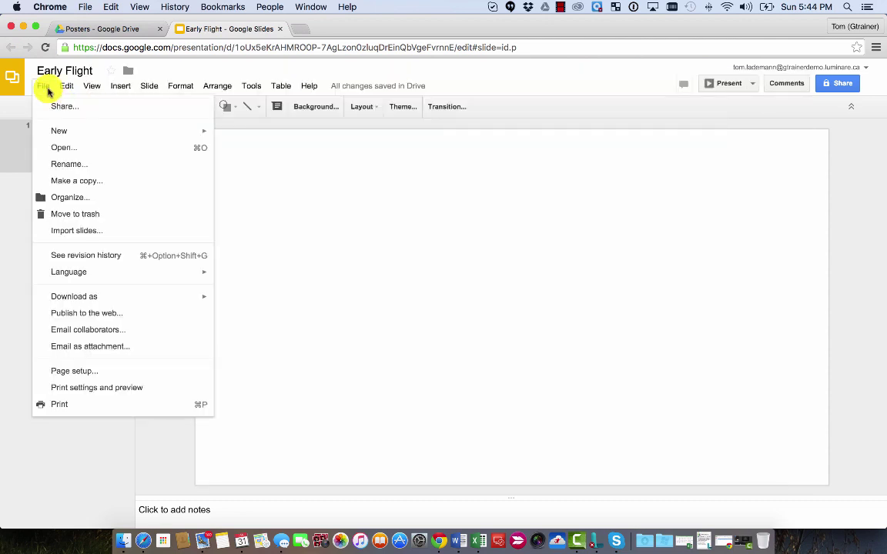
pyautogui.click(128, 371)
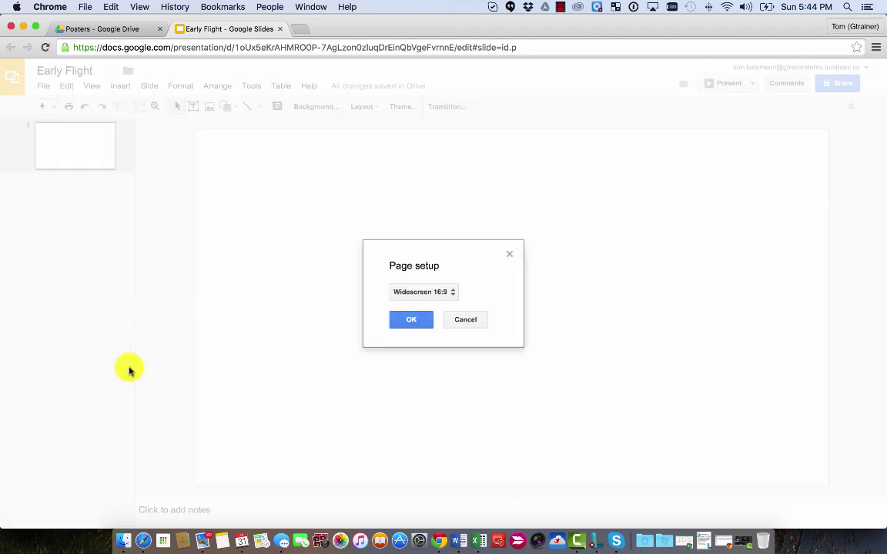
pyautogui.click(425, 293)
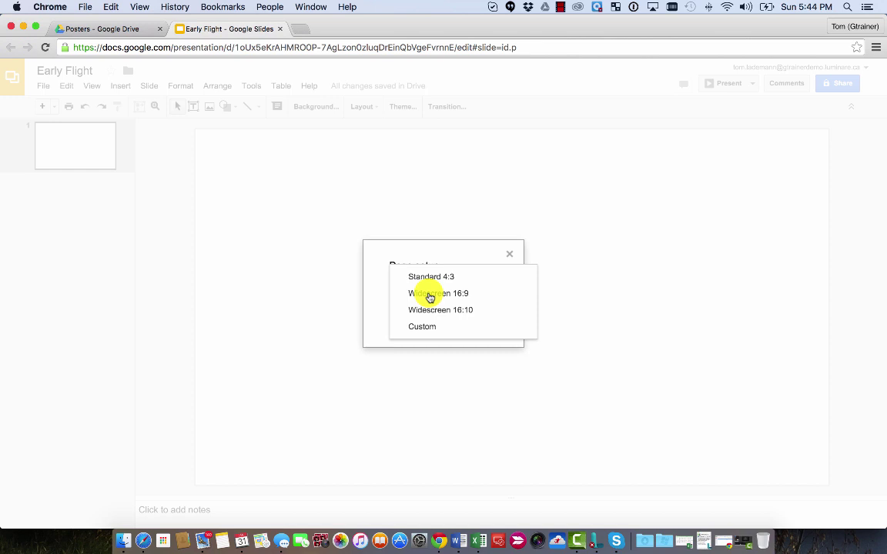
pyautogui.click(442, 330)
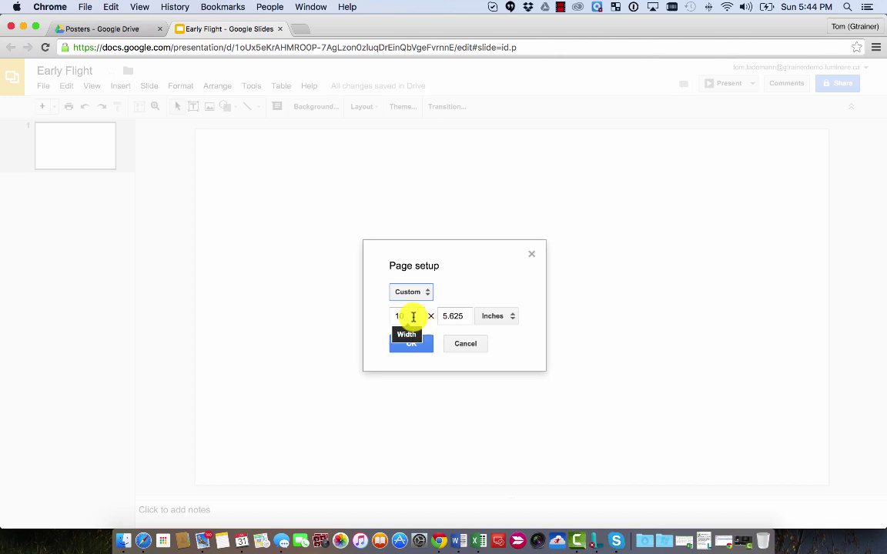
pyautogui.click(411, 316)
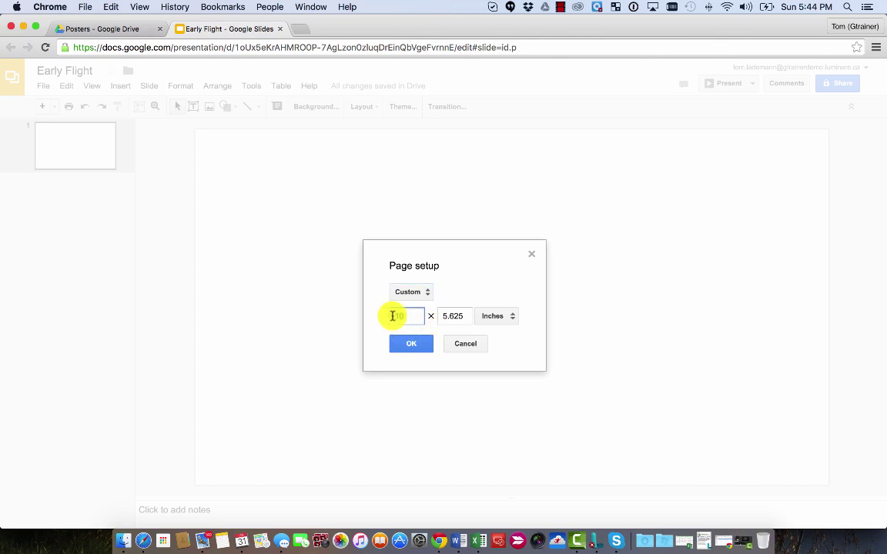
pyautogui.write('11')
pyautogui.press('Tab')
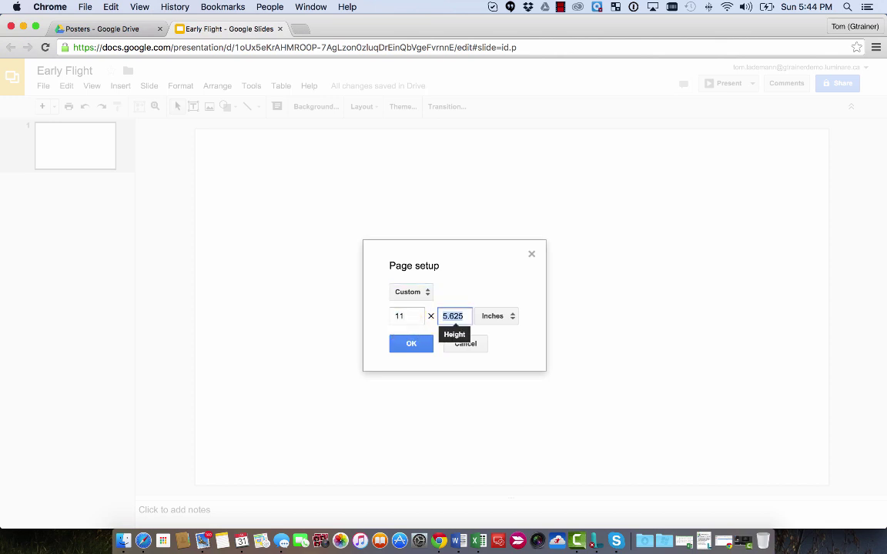
pyautogui.write('17')
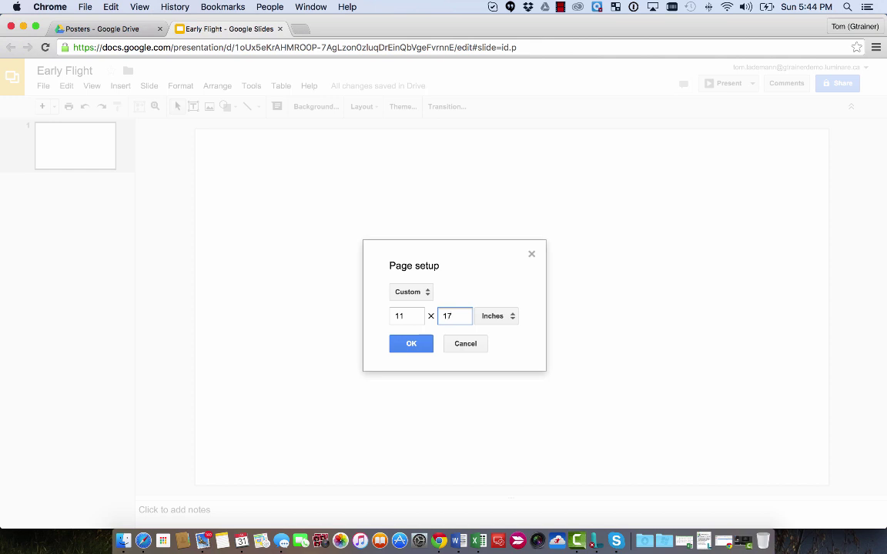
pyautogui.click(416, 348)
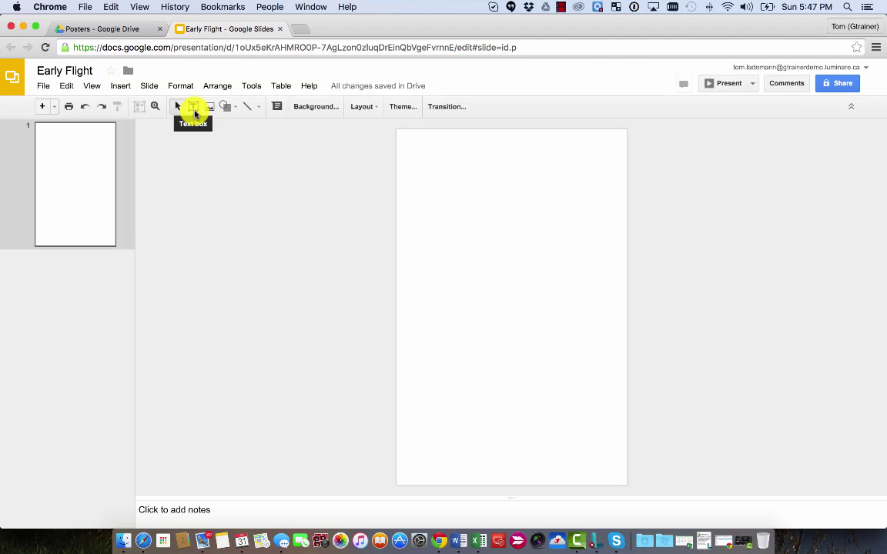
# Draw a text box at the top and type 'Early Flight' in 72-point Amatic SC
pyautogui.click(193, 110)
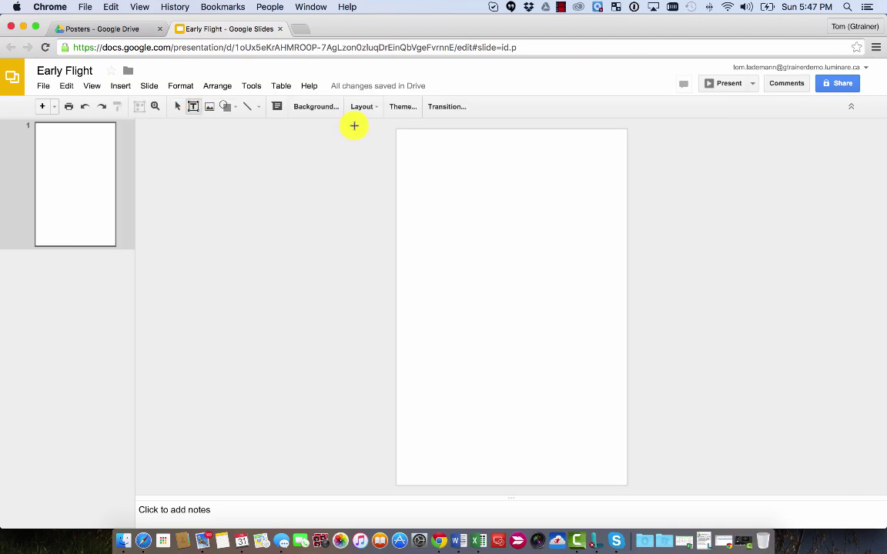
pyautogui.moveTo(417, 149); pyautogui.dragTo(626, 194)
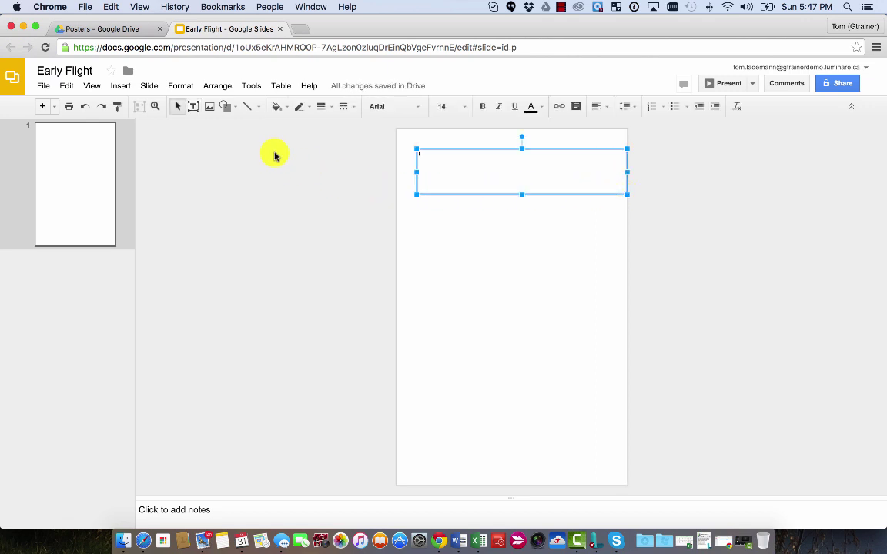
pyautogui.click(464, 108)
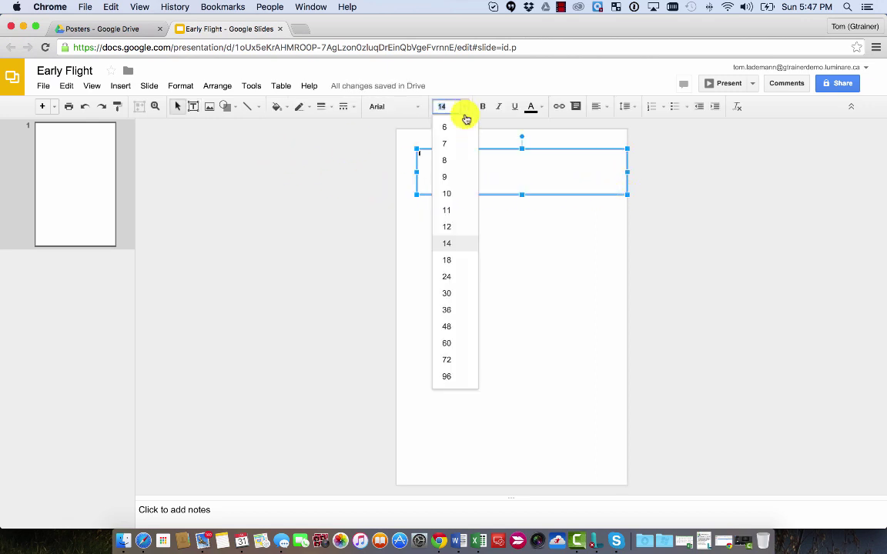
pyautogui.click(453, 360)
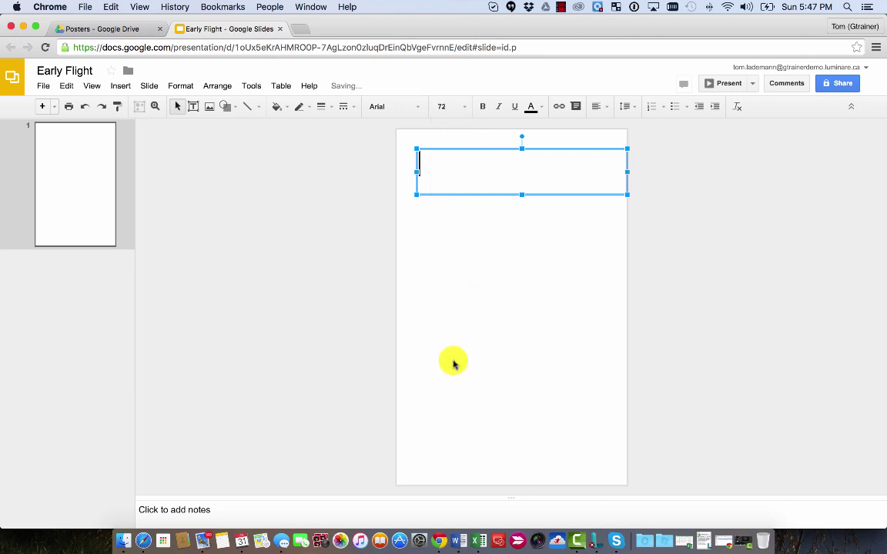
pyautogui.click(418, 112)
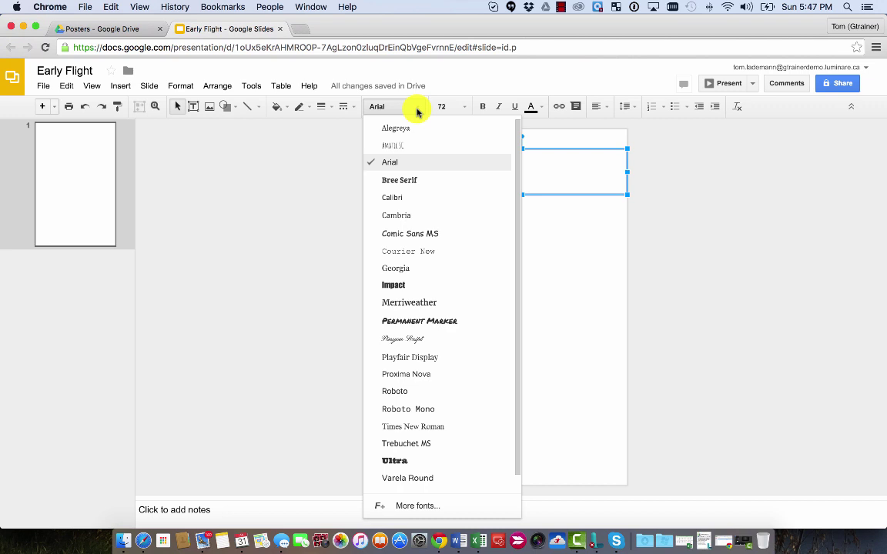
pyautogui.click(414, 148)
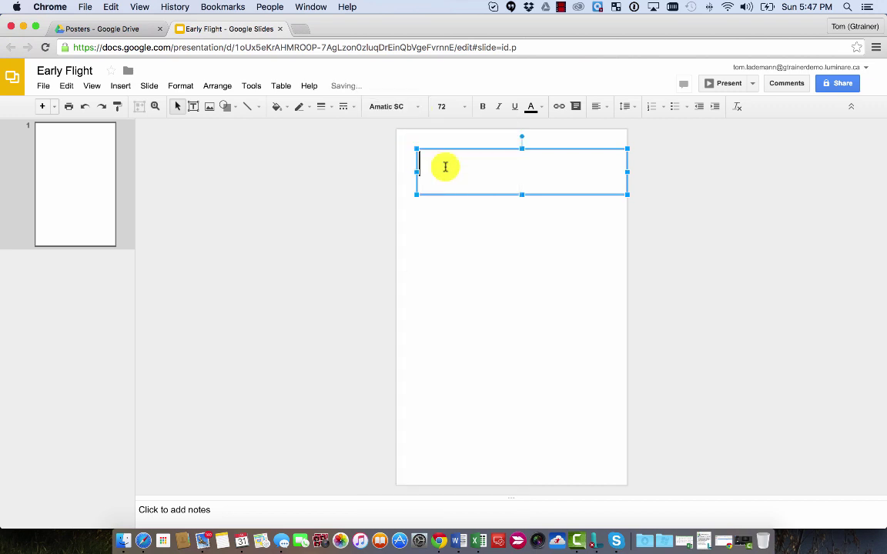
pyautogui.write('Ear')
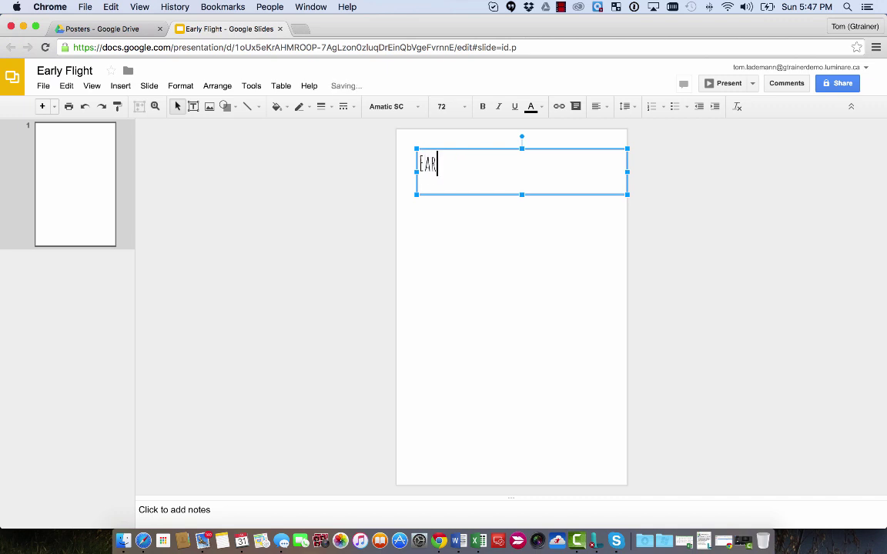
pyautogui.write('ly Flight')
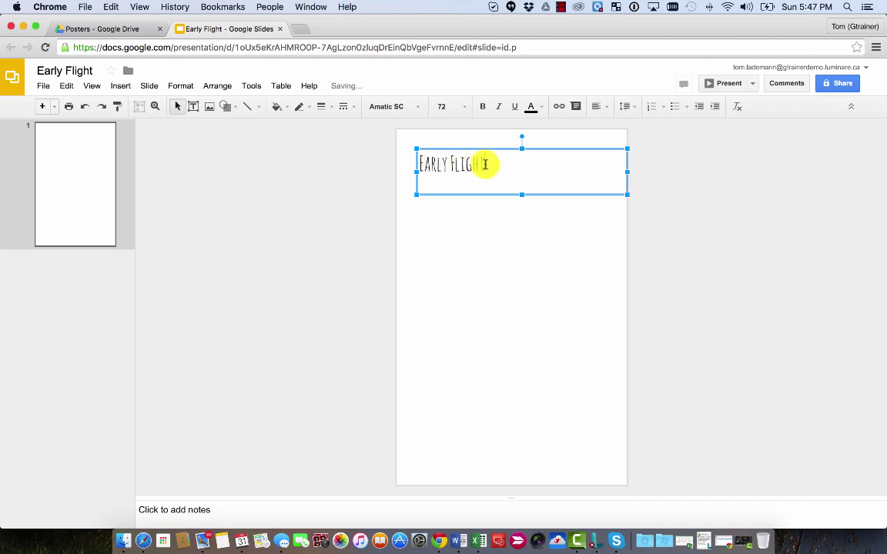
# Make the 'Early Flight' title bold and blue
pyautogui.moveTo(483, 164); pyautogui.dragTo(418, 167)
pyautogui.click(482, 107)
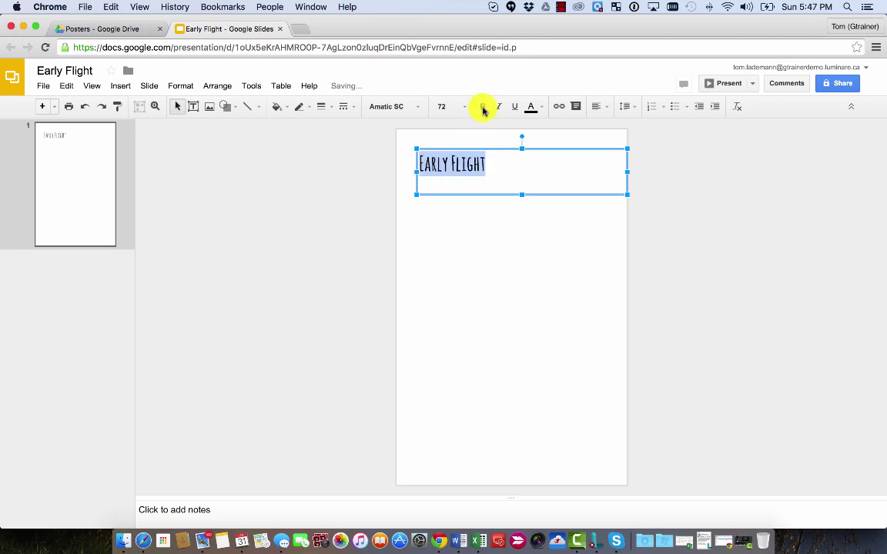
pyautogui.click(532, 112)
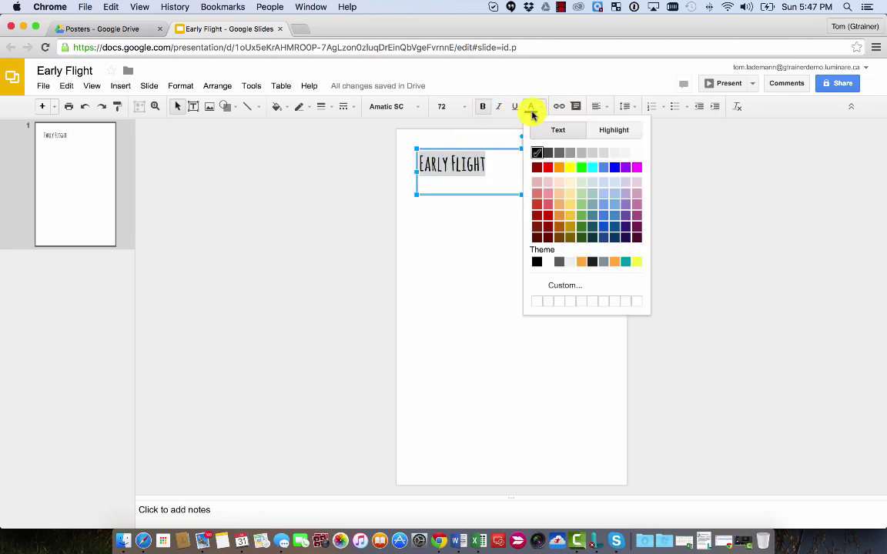
pyautogui.click(615, 167)
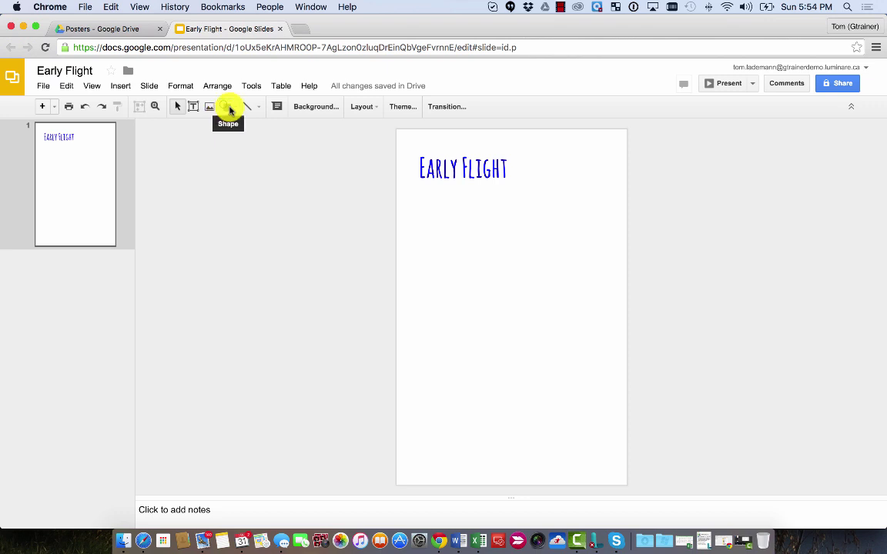
# Draw a wide rectangle across the top and a tall rectangle down the left side
pyautogui.click(228, 108)
pyautogui.moveTo(238, 134)
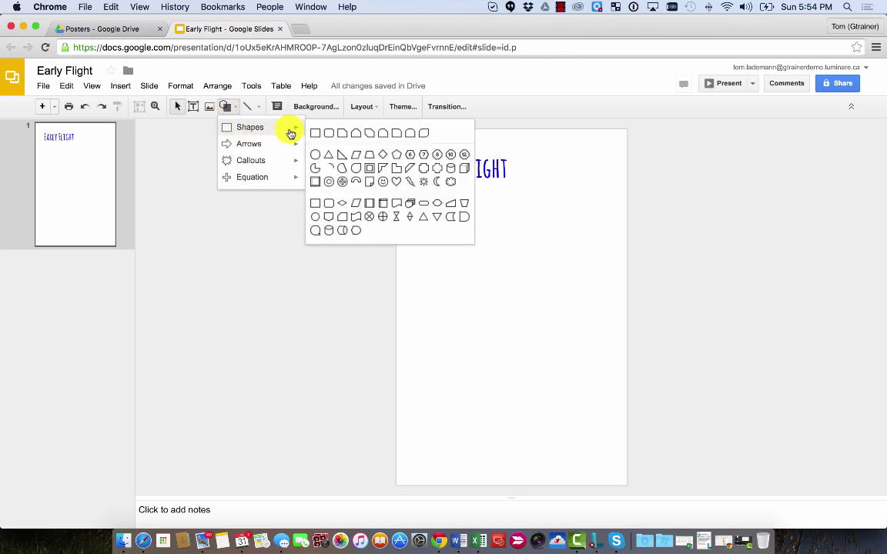
pyautogui.click(314, 133)
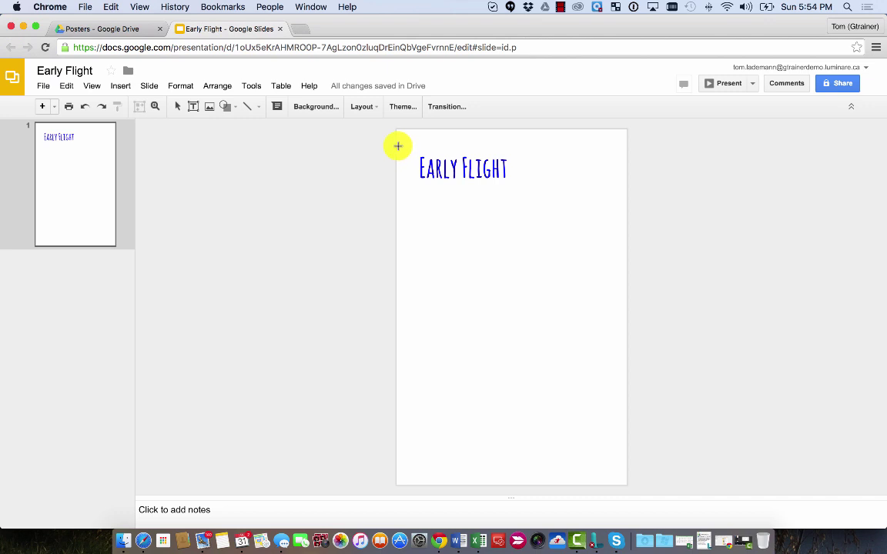
pyautogui.moveTo(398, 144); pyautogui.dragTo(626, 195)
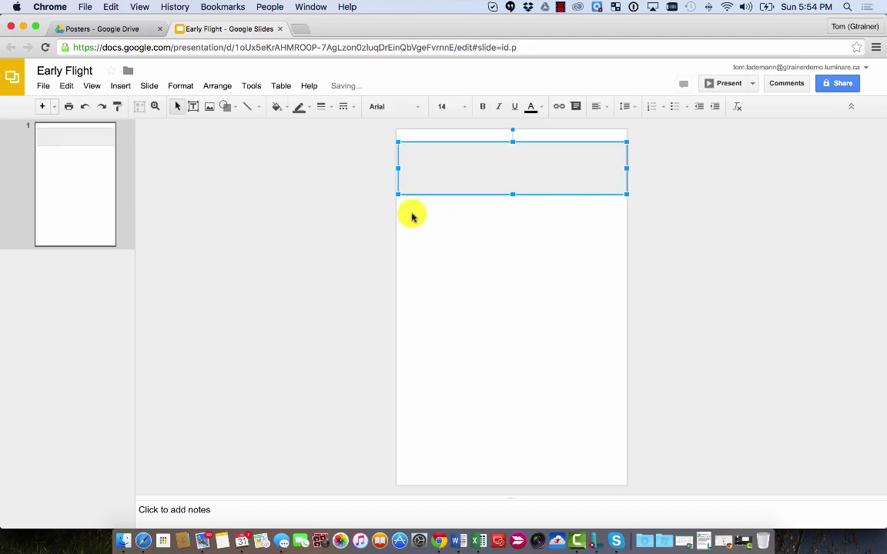
pyautogui.click(224, 106)
pyautogui.moveTo(243, 129)
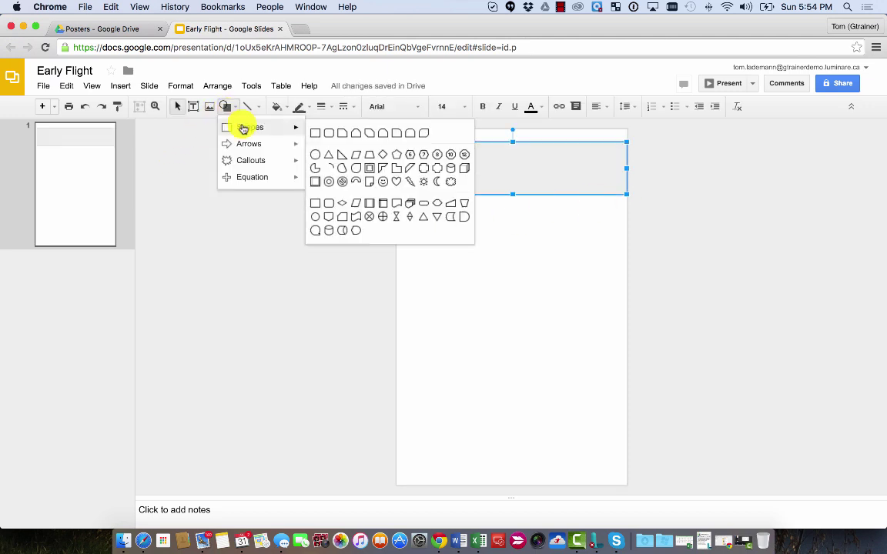
pyautogui.click(316, 132)
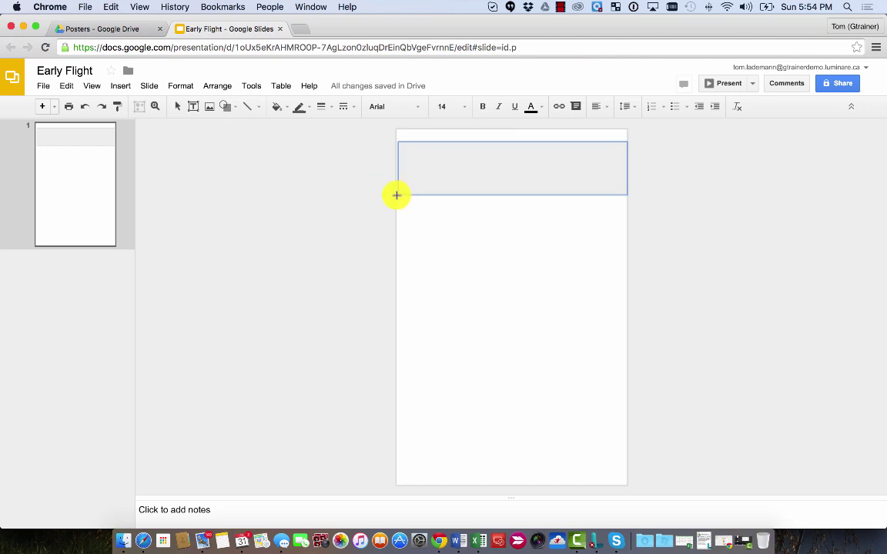
pyautogui.moveTo(396, 195); pyautogui.dragTo(479, 484)
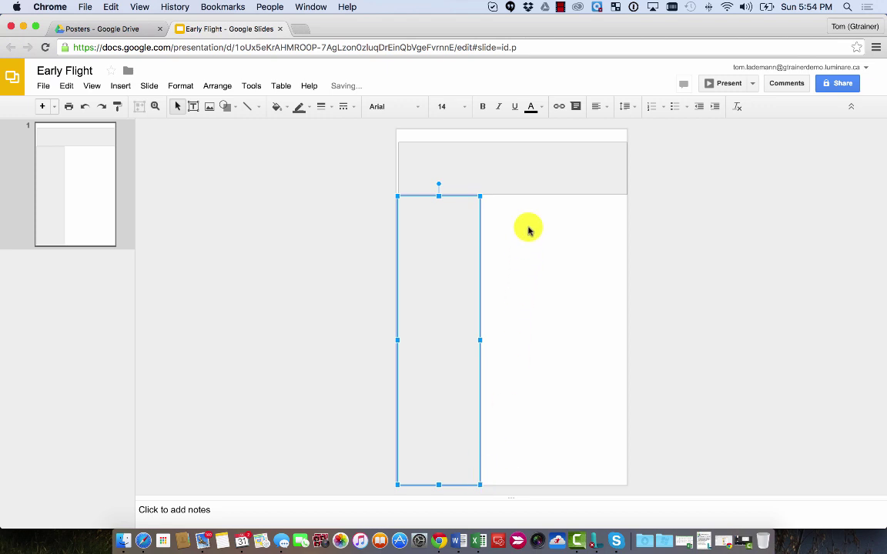
# Fill the top band light yellow and the left band a yellow shade
pyautogui.click(533, 183)
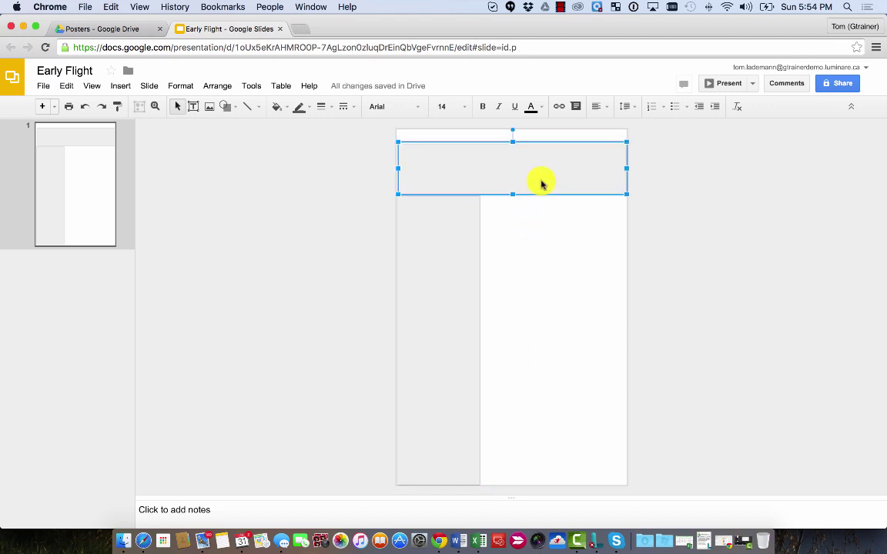
pyautogui.click(279, 108)
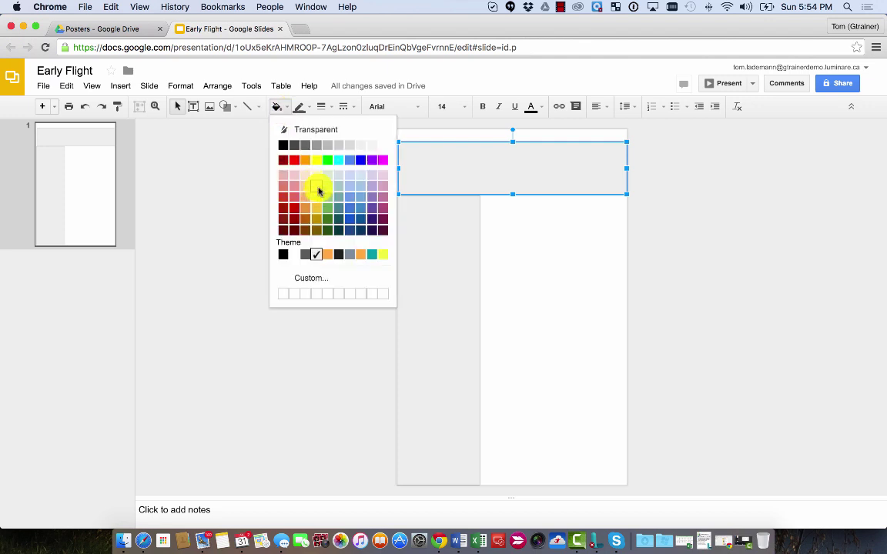
pyautogui.click(318, 190)
pyautogui.click(430, 214)
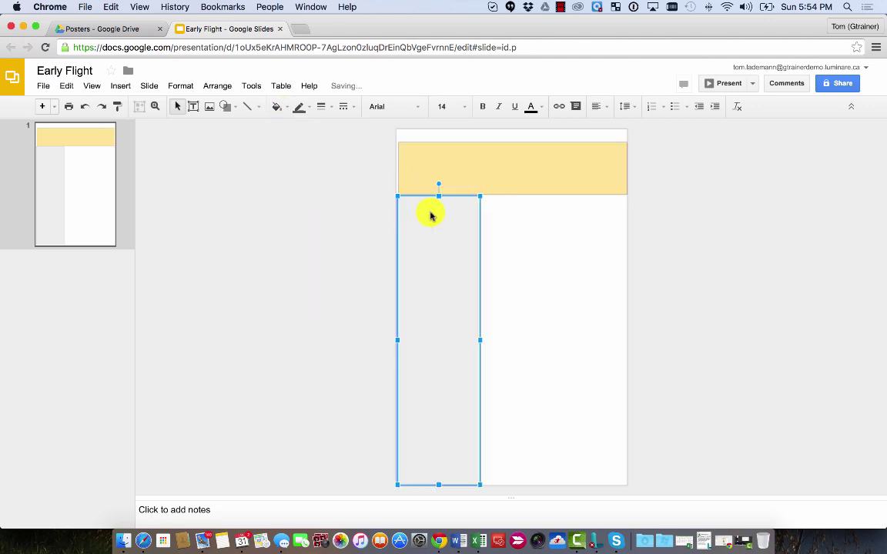
pyautogui.click(278, 108)
pyautogui.click(317, 209)
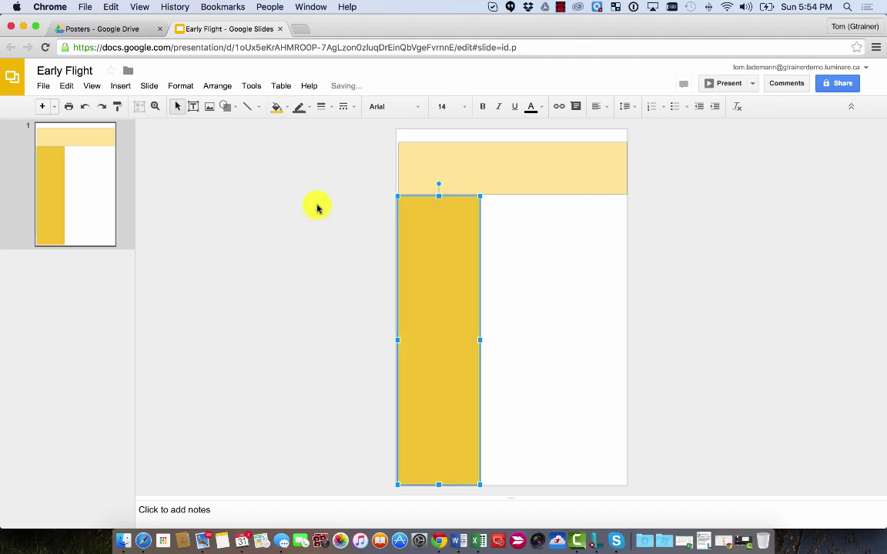
pyautogui.click(277, 108)
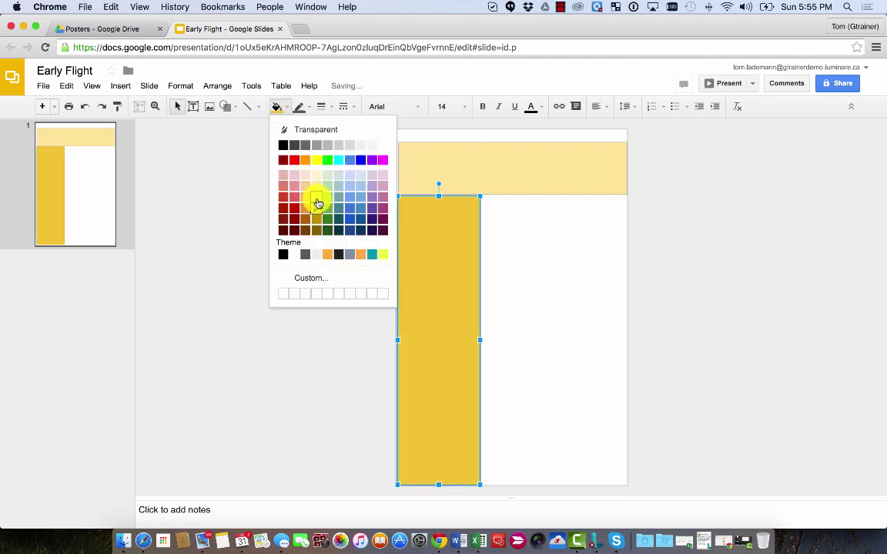
pyautogui.click(316, 197)
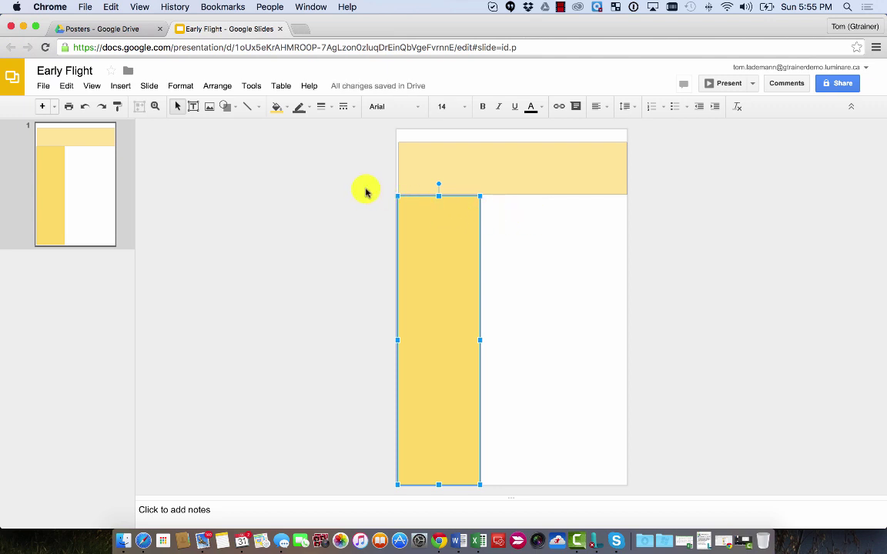
# Set both bands' outlines to transparent and check the result
pyautogui.click(300, 111)
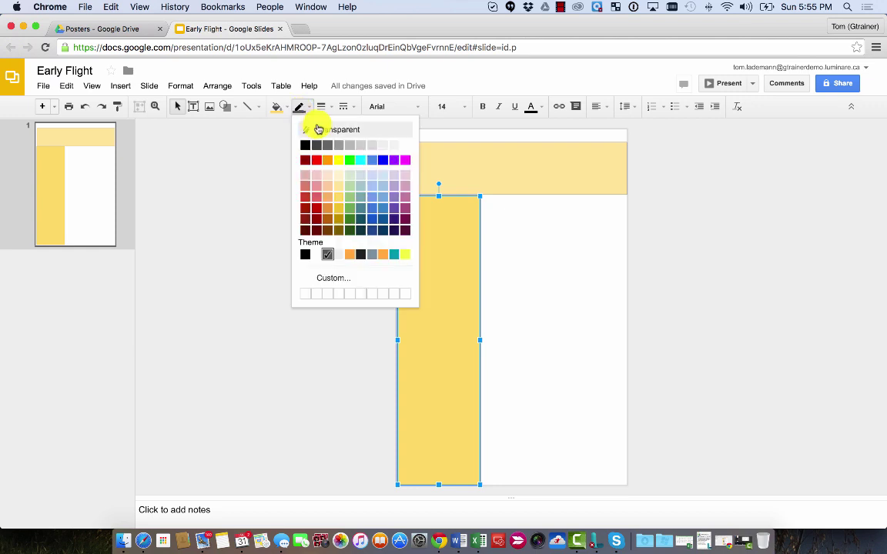
pyautogui.click(319, 130)
pyautogui.click(440, 152)
pyautogui.click(300, 110)
pyautogui.click(312, 128)
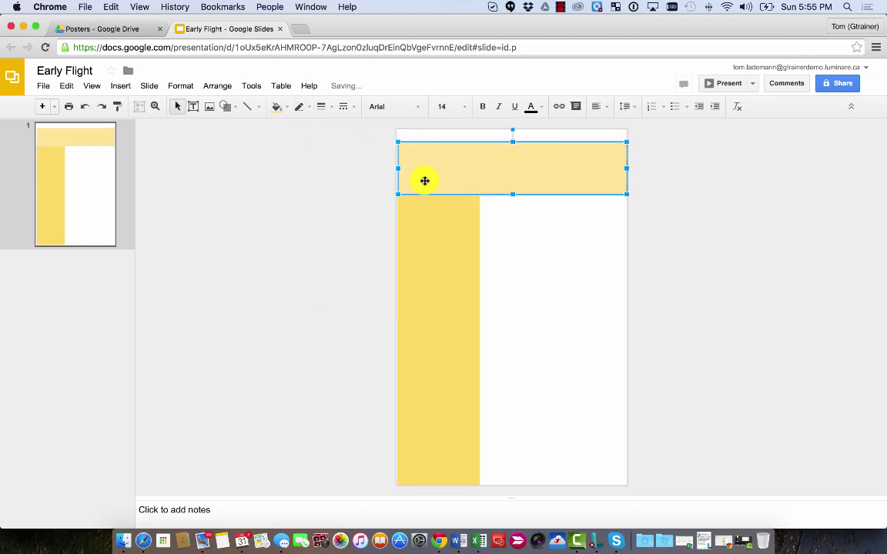
pyautogui.click(532, 222)
pyautogui.click(461, 223)
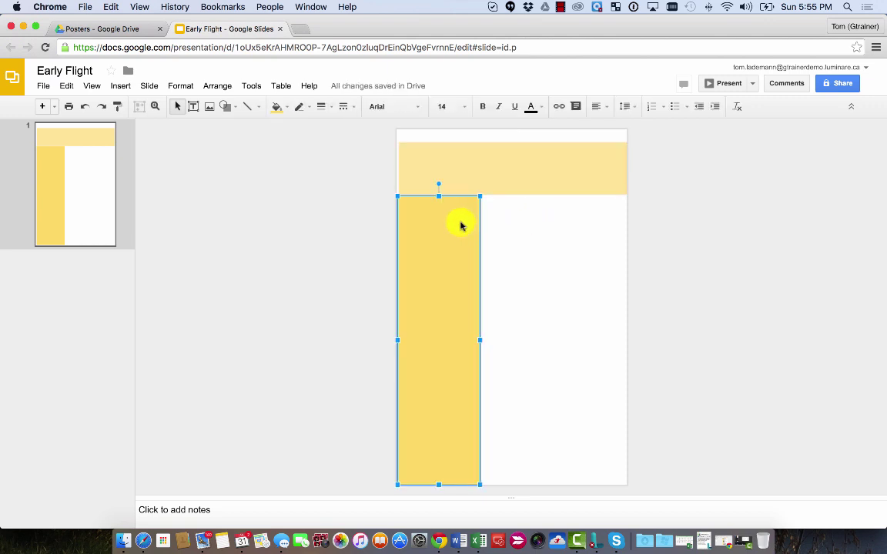
pyautogui.click(511, 224)
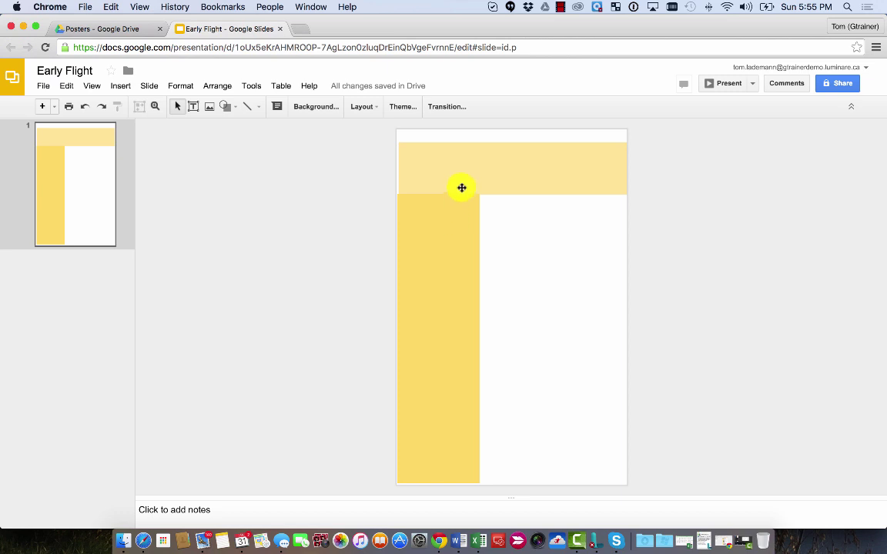
pyautogui.click(462, 185)
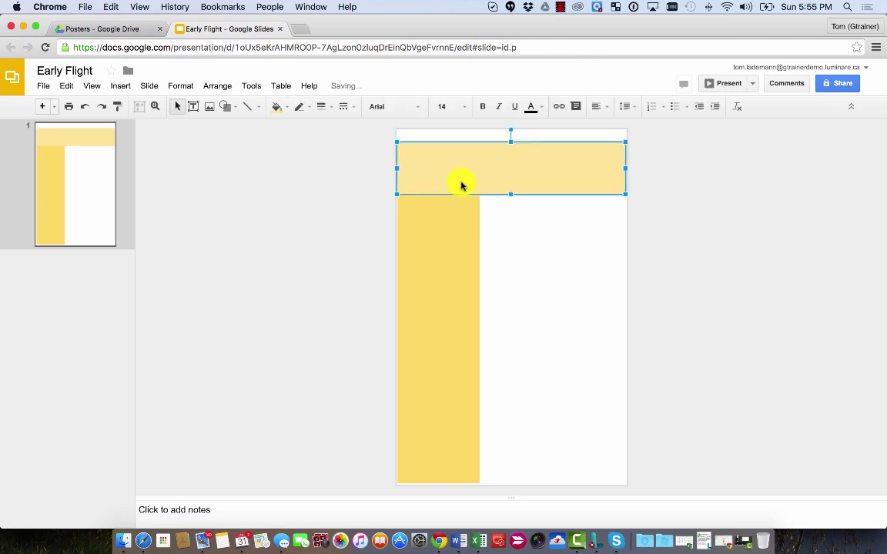
pyautogui.click(506, 222)
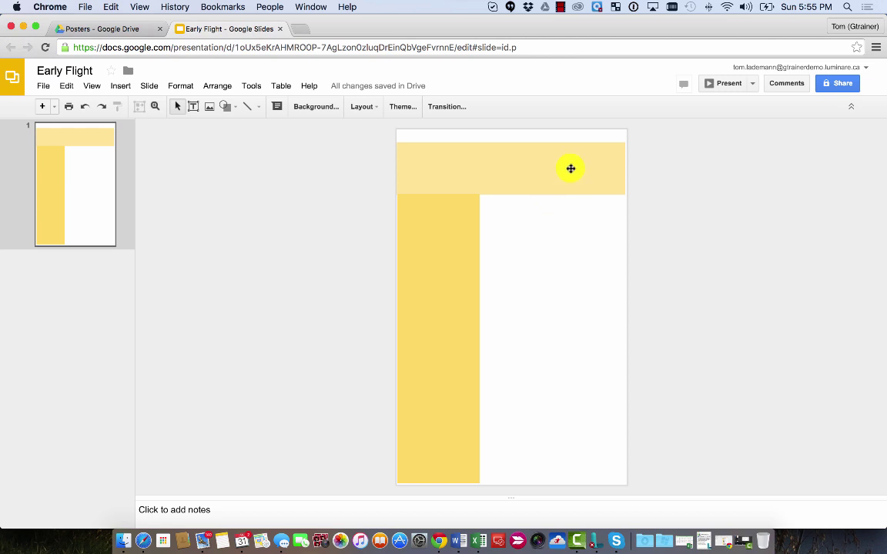
# Send the top yellow band behind the title
pyautogui.rightClick(571, 169)
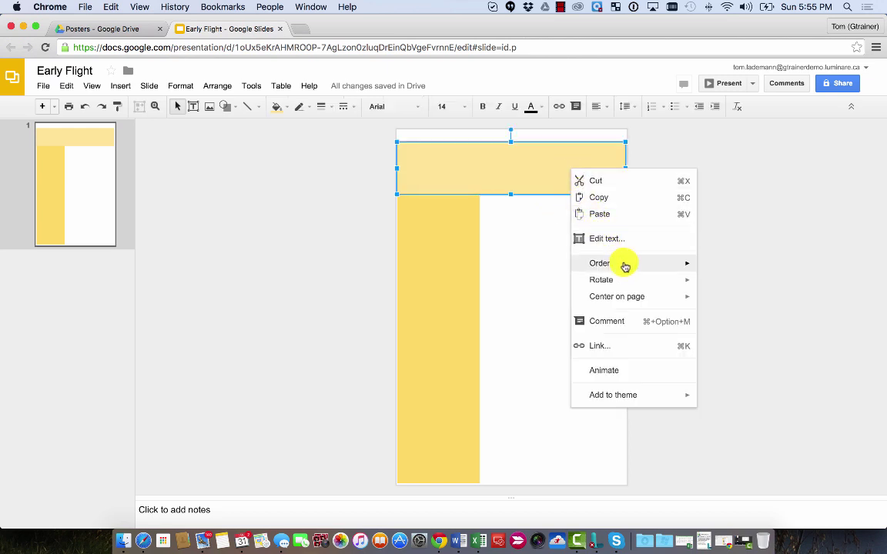
pyautogui.moveTo(620, 261)
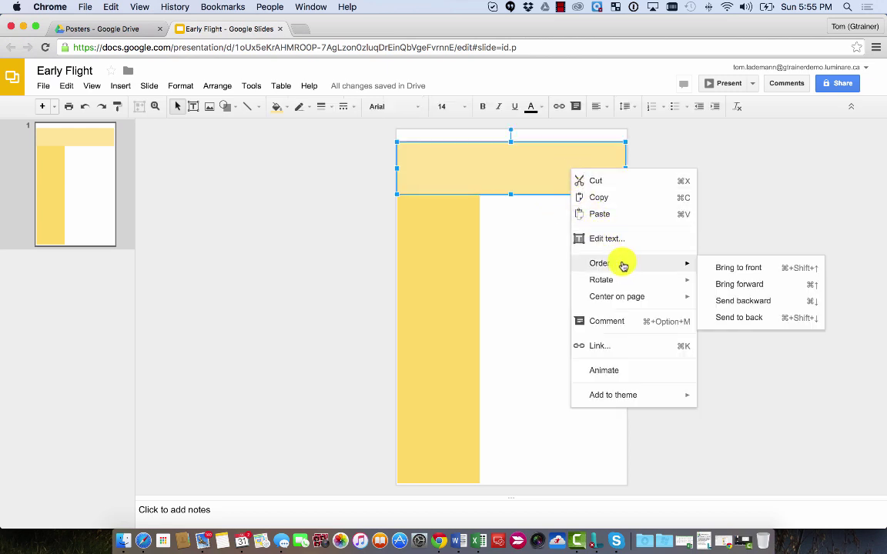
pyautogui.click(757, 319)
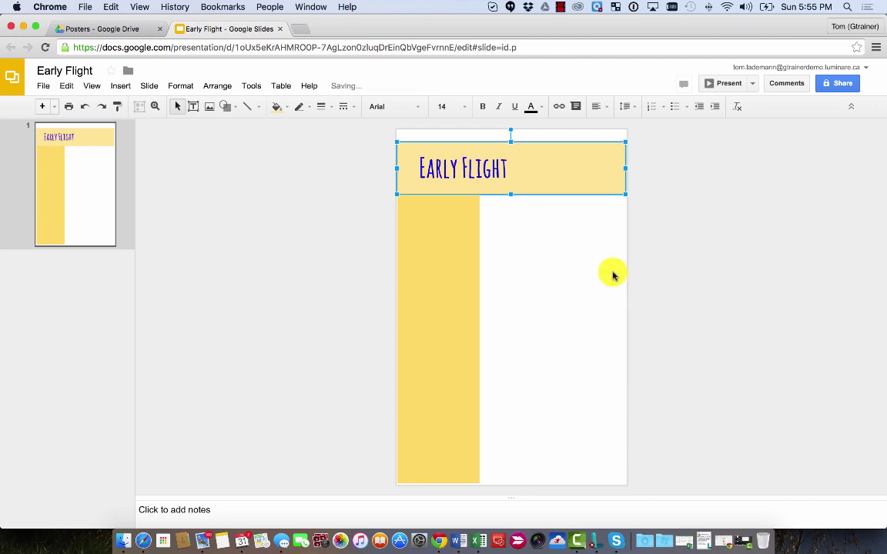
# Enlarge the 'Early Flight' title text to font size 145
pyautogui.doubleClick(471, 171)
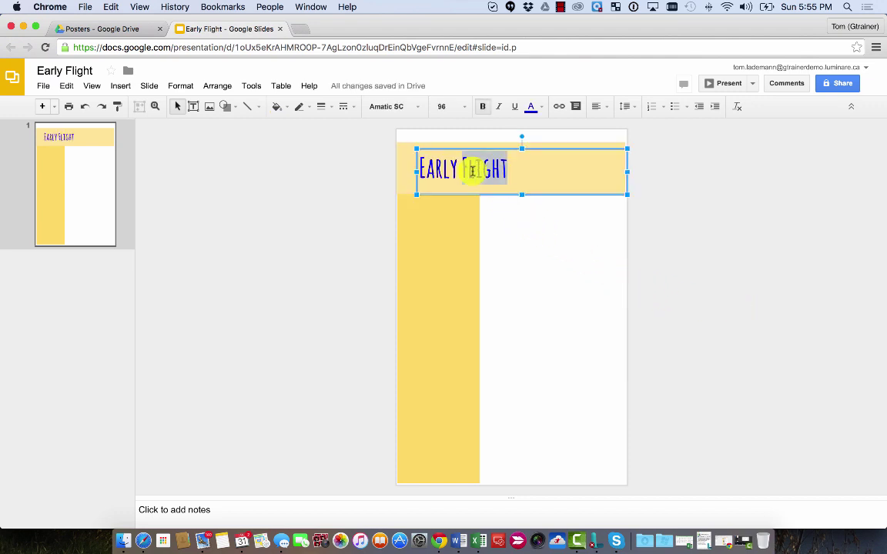
pyautogui.moveTo(515, 170); pyautogui.dragTo(417, 173)
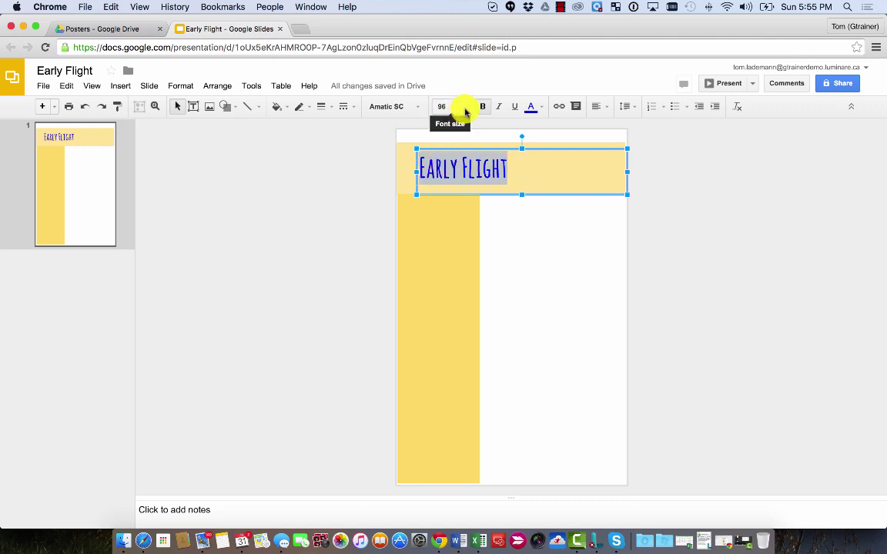
pyautogui.click(465, 112)
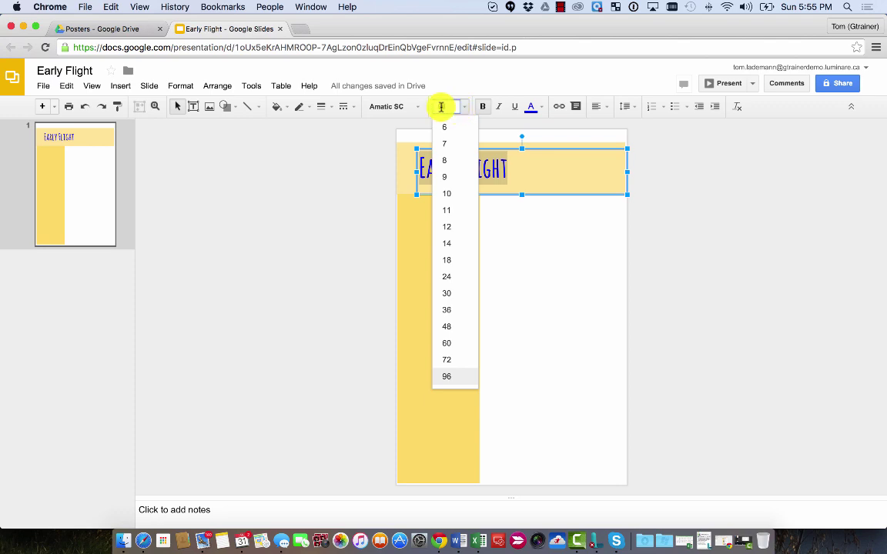
pyautogui.write('125')
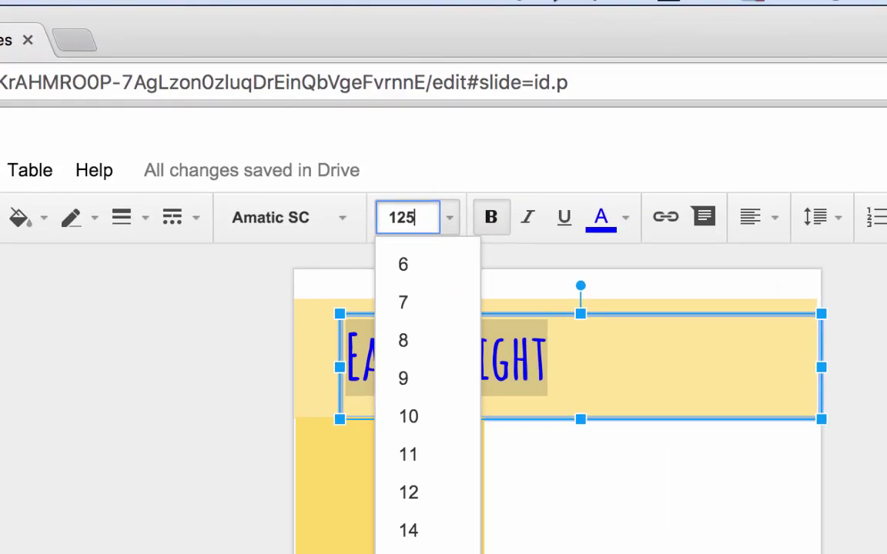
pyautogui.press('Return')
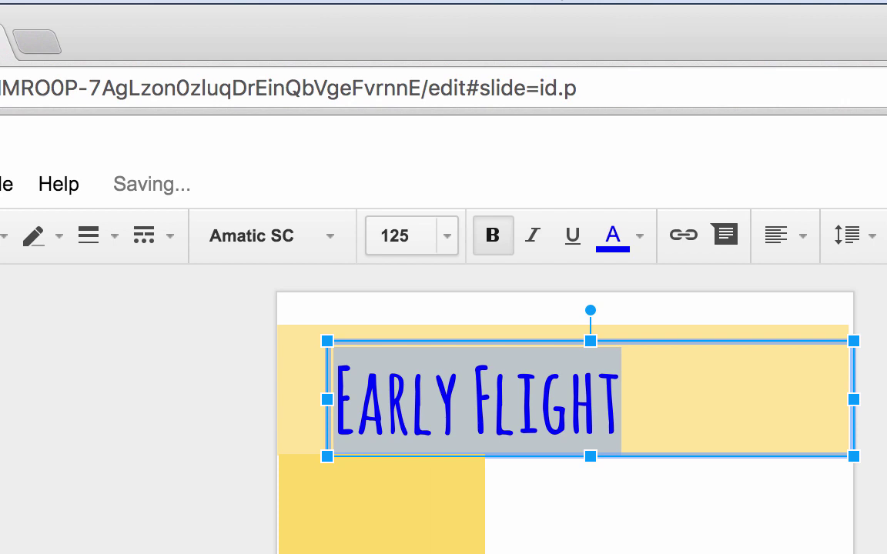
pyautogui.click(422, 228)
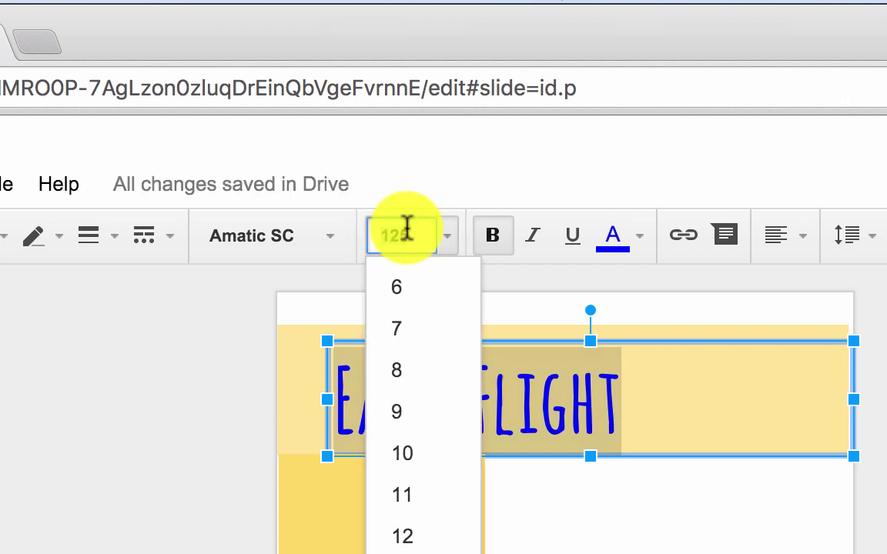
pyautogui.write('145')
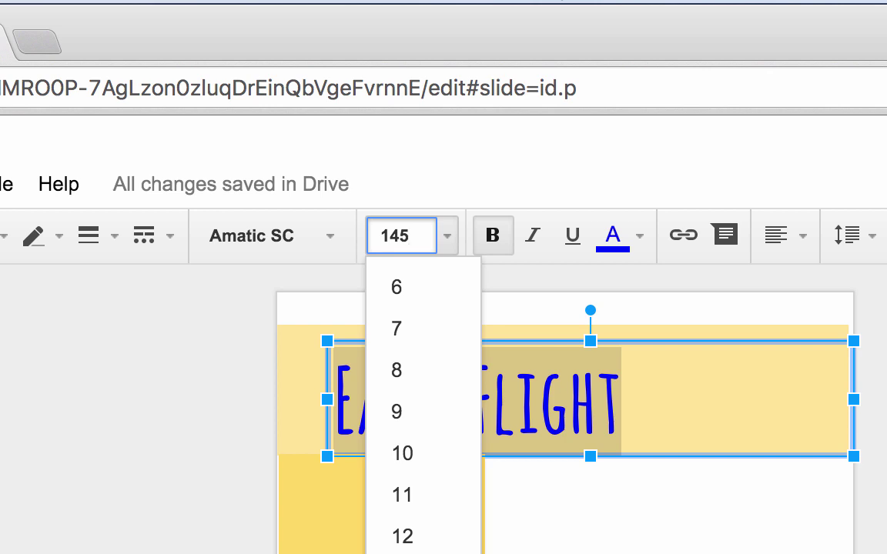
pyautogui.press('Return')
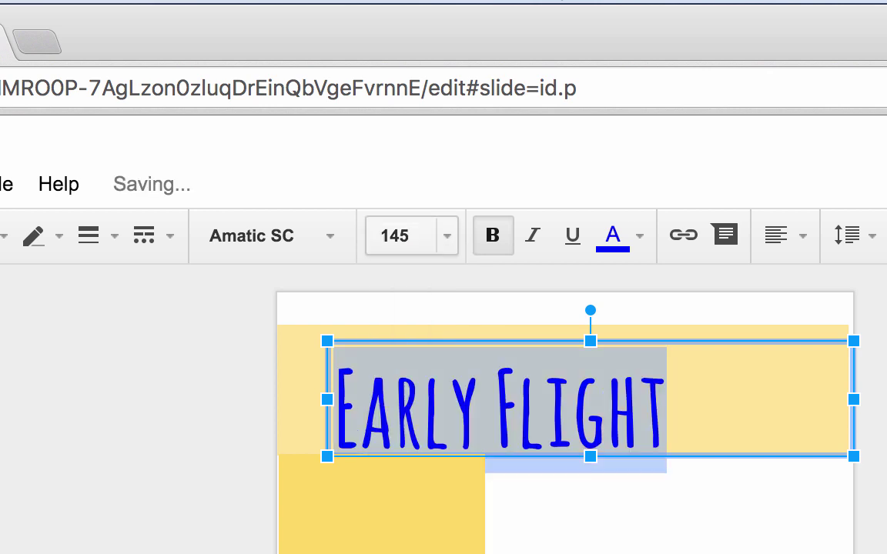
# Shift the title text box slightly left within the yellow band
pyautogui.click(554, 535)
pyautogui.click(520, 445)
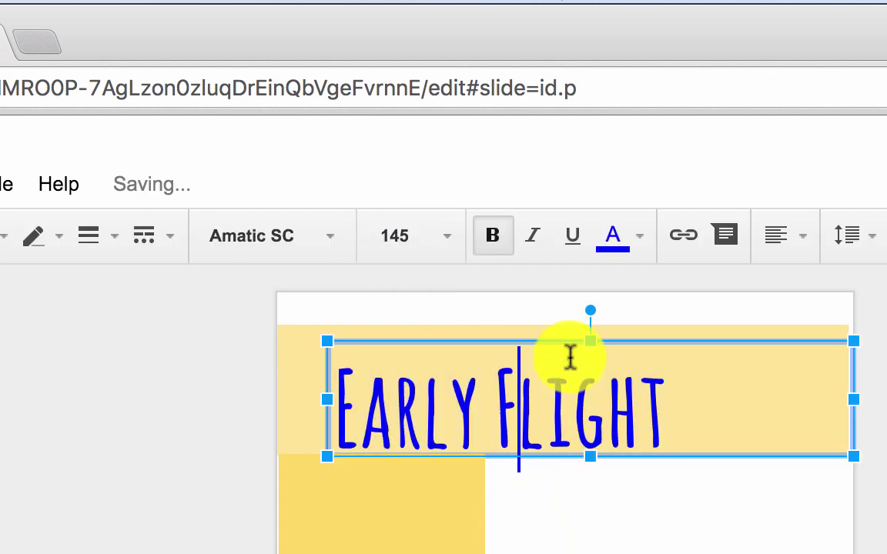
pyautogui.moveTo(552, 343); pyautogui.dragTo(518, 338)
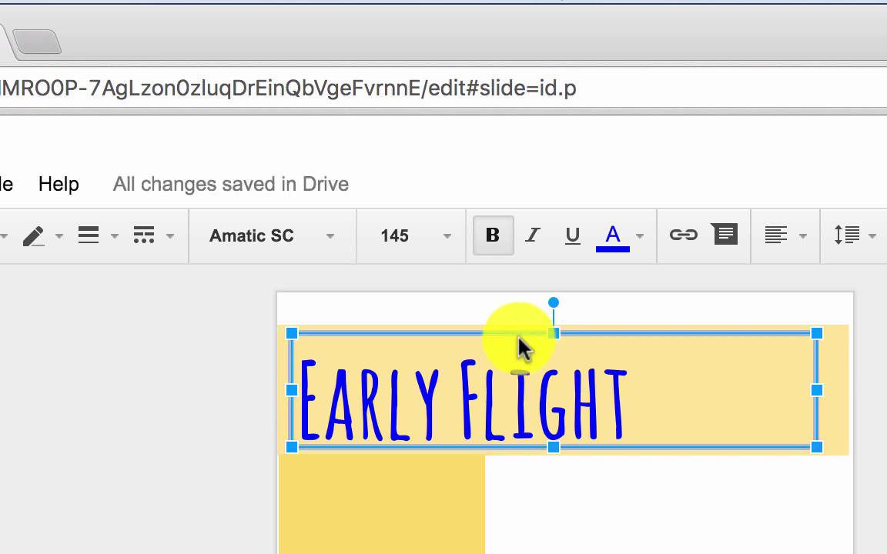
pyautogui.click(646, 547)
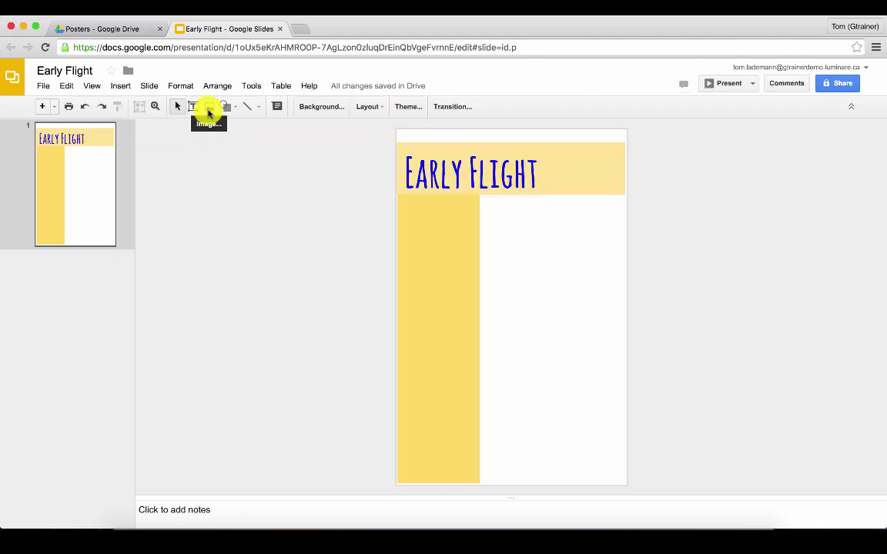
# Pick the 'Mort de Harris (1824)' balloon image, copy its source link, and insert it
pyautogui.click(208, 113)
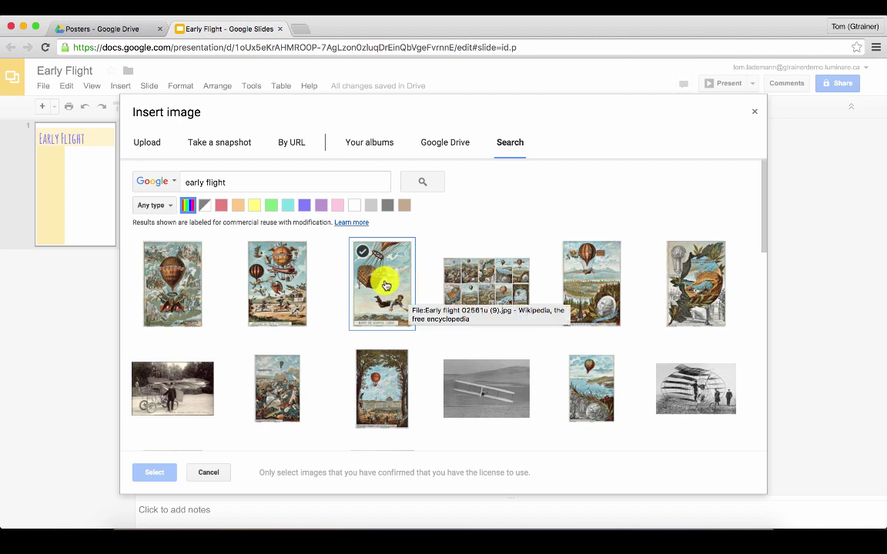
pyautogui.click(386, 285)
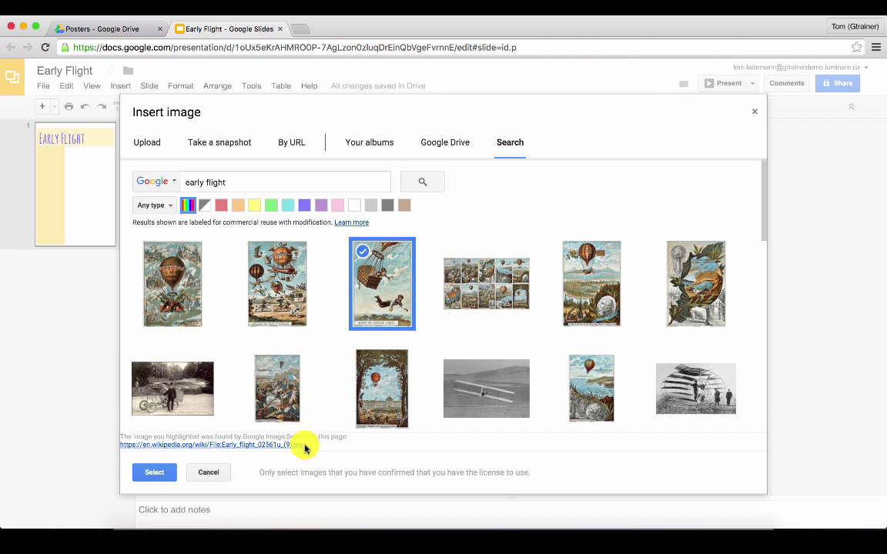
pyautogui.rightClick(223, 448)
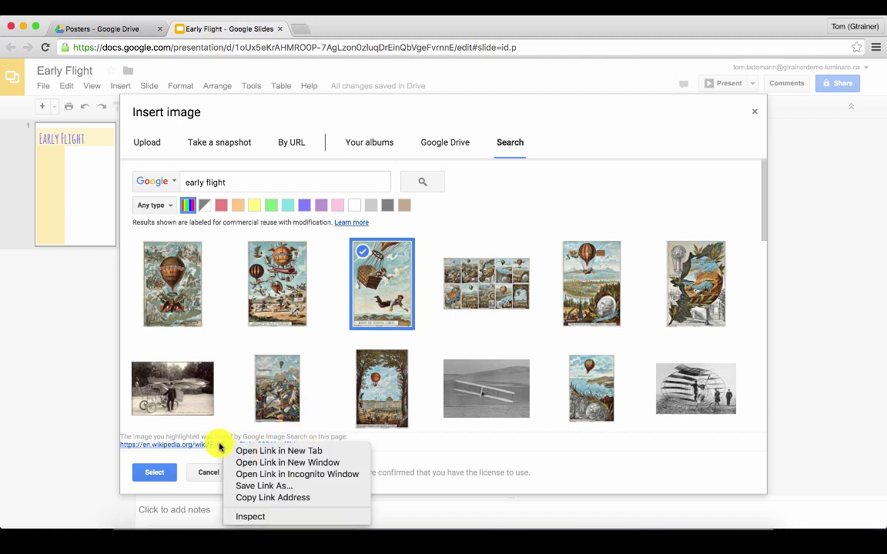
pyautogui.click(247, 499)
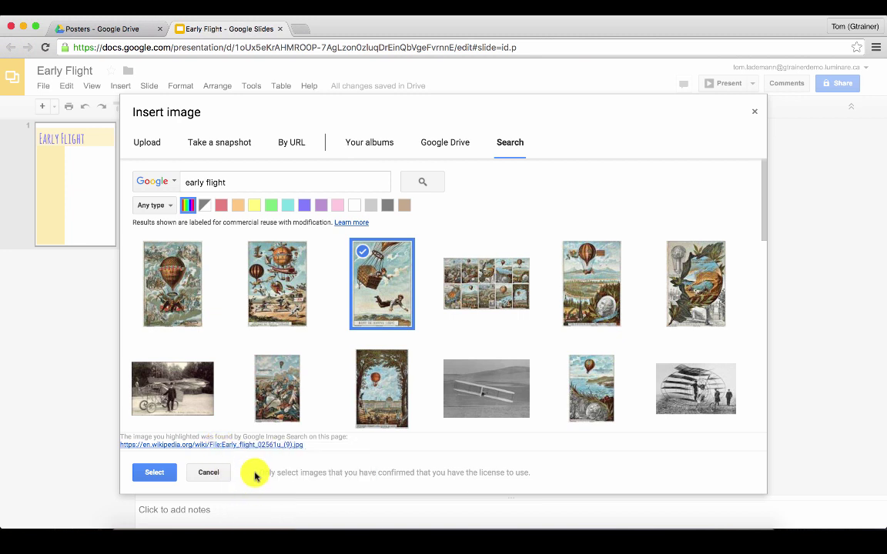
pyautogui.click(156, 474)
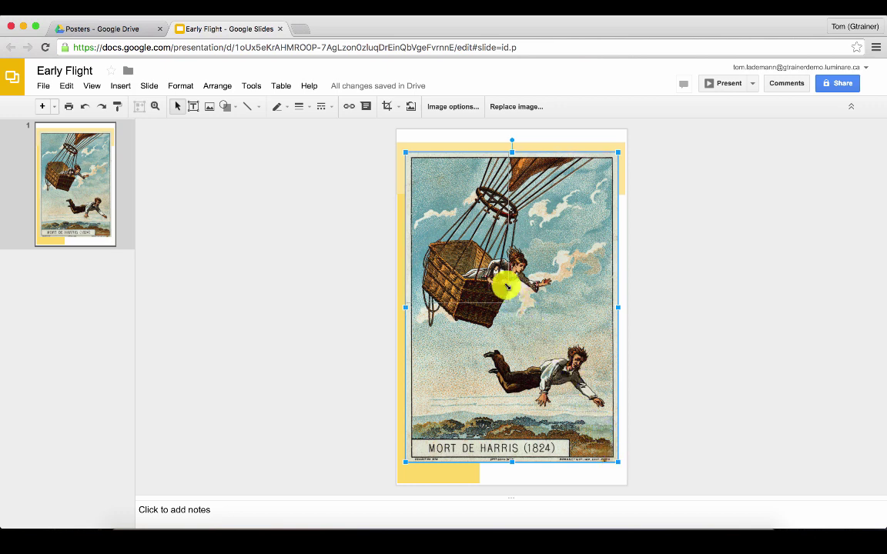
# Shrink the balloon picture and place it below the title over the yellow column's edge
pyautogui.moveTo(506, 288); pyautogui.dragTo(477, 252)
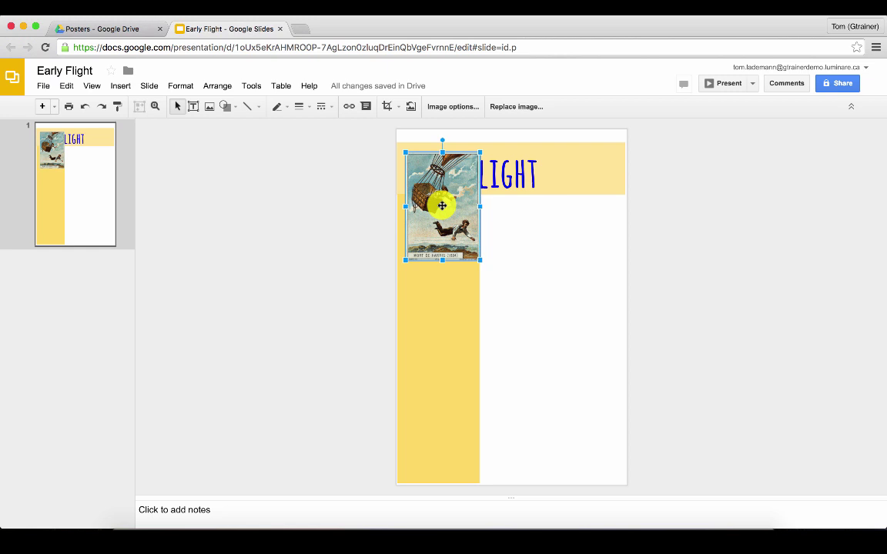
pyautogui.moveTo(442, 206); pyautogui.dragTo(506, 261)
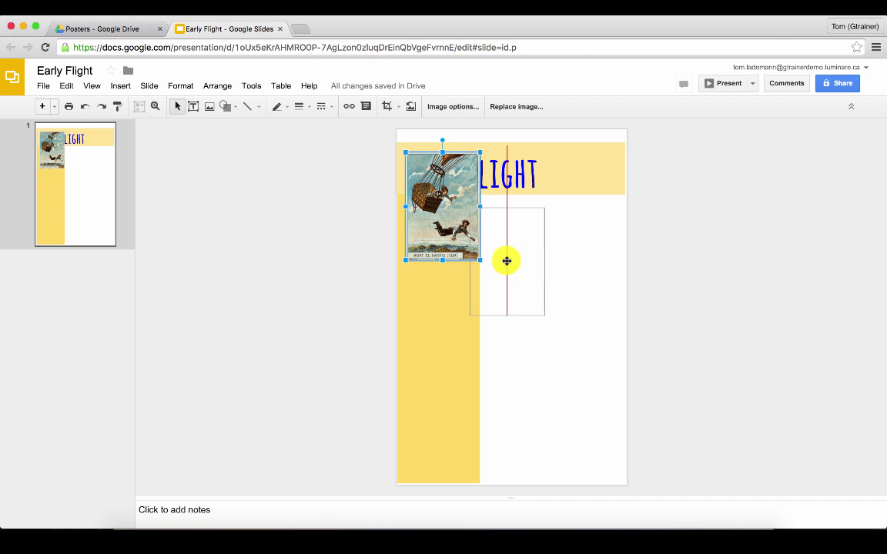
pyautogui.moveTo(506, 261); pyautogui.dragTo(479, 257)
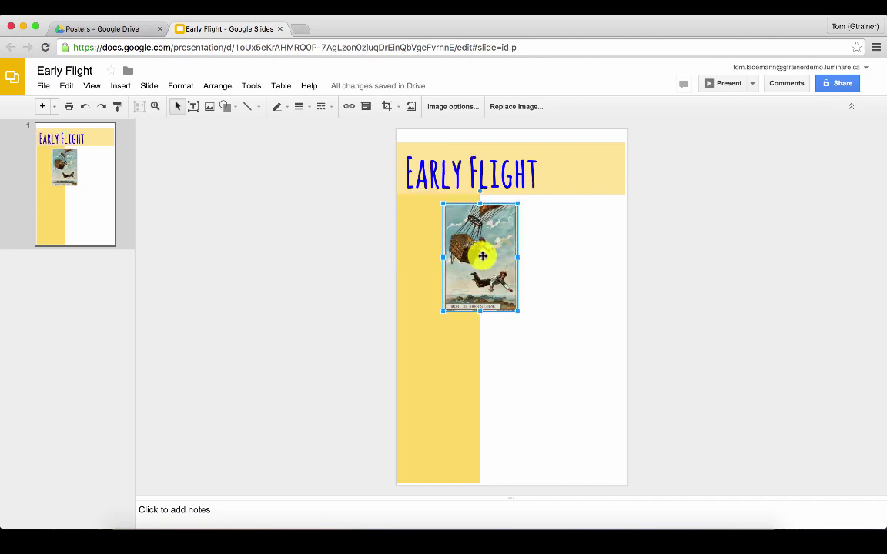
pyautogui.moveTo(482, 256); pyautogui.dragTo(487, 262)
pyautogui.click(80, 159)
# Add a new slide titled 'Credits'
pyautogui.click(41, 110)
pyautogui.click(41, 108)
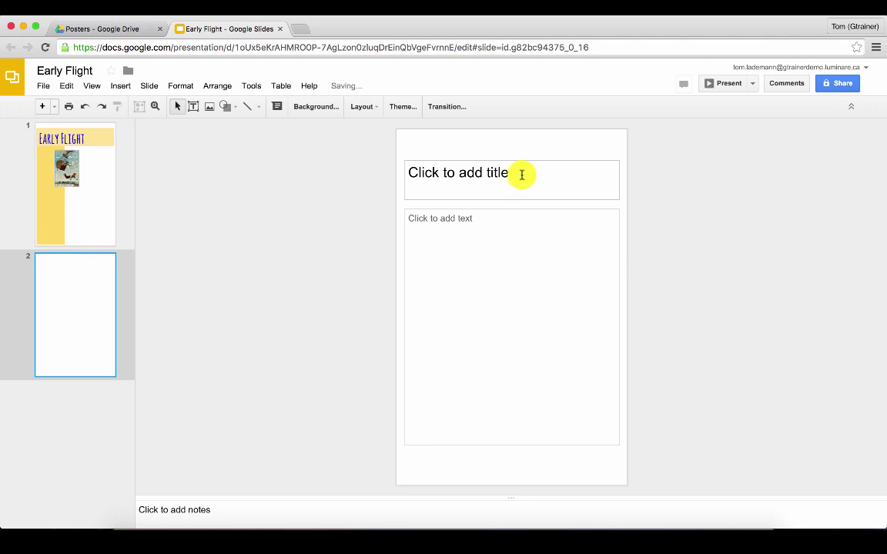
pyautogui.click(521, 174)
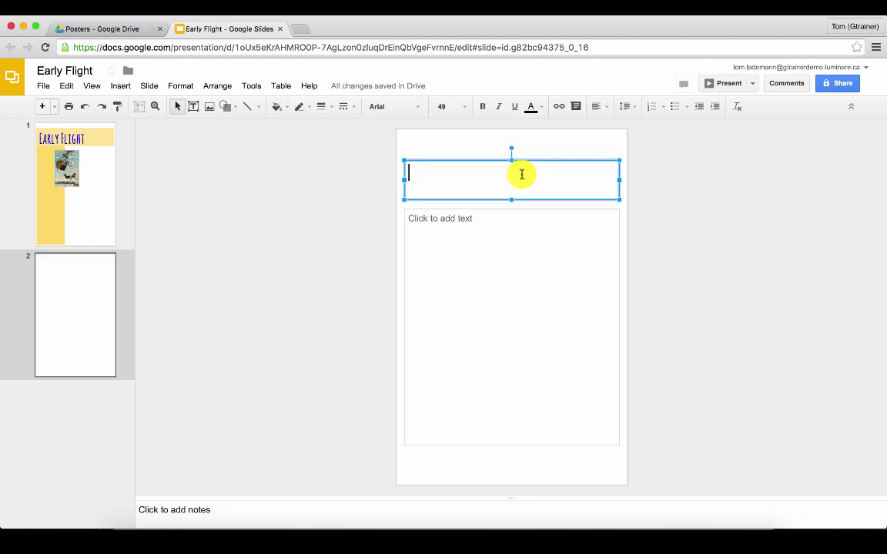
pyautogui.write('Credits')
# List 'Image 1 :' with the pasted Wikipedia source address as a clickable link
pyautogui.click(483, 226)
pyautogui.write('Image 1 :')
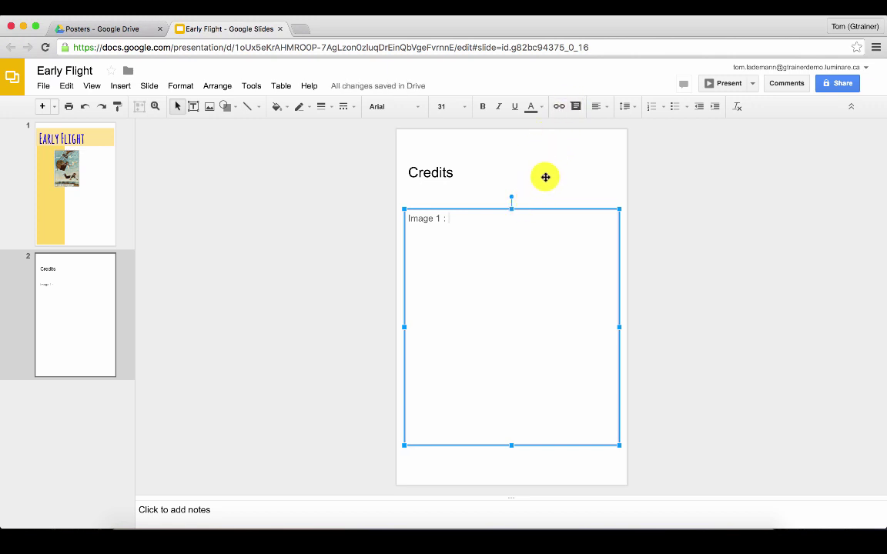
pyautogui.rightClick(455, 227)
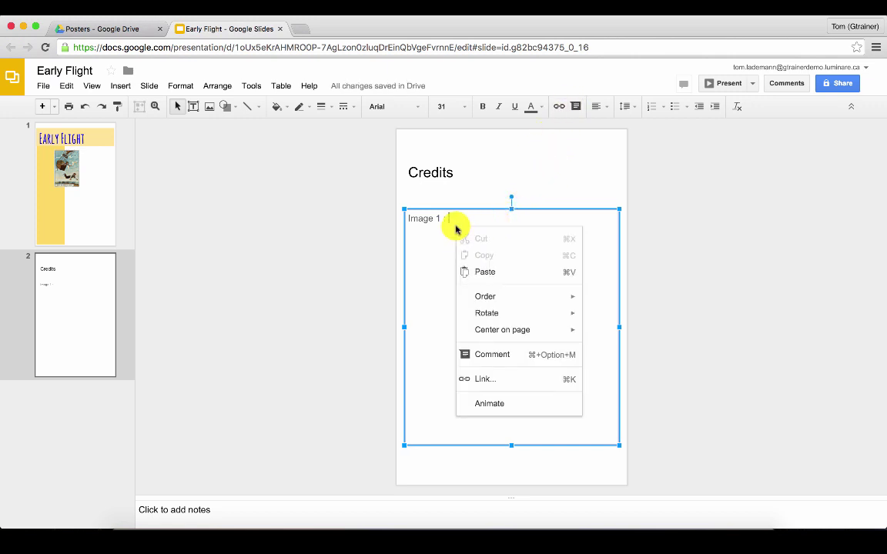
pyautogui.click(476, 271)
pyautogui.moveTo(453, 250); pyautogui.dragTo(394, 233)
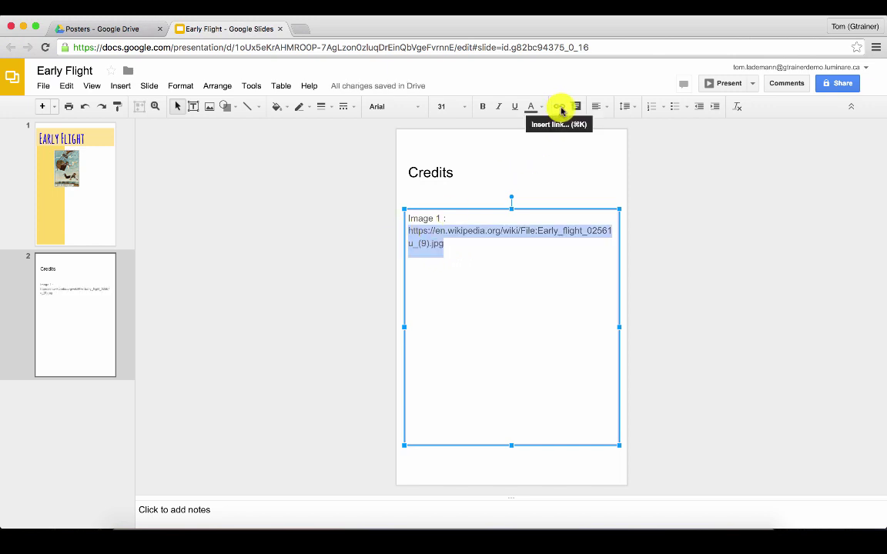
pyautogui.click(559, 108)
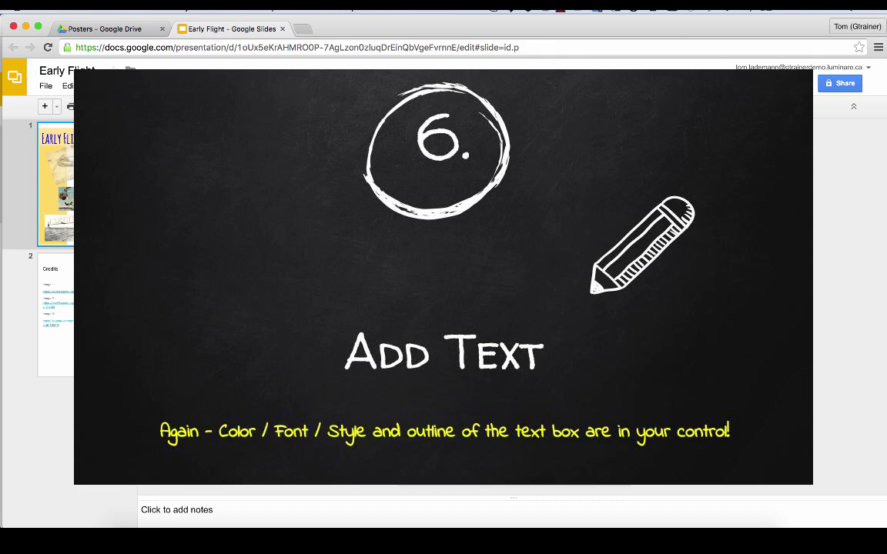
# Review the three image links on the Credits slide, then return to the poster slide
pyautogui.click(97, 287)
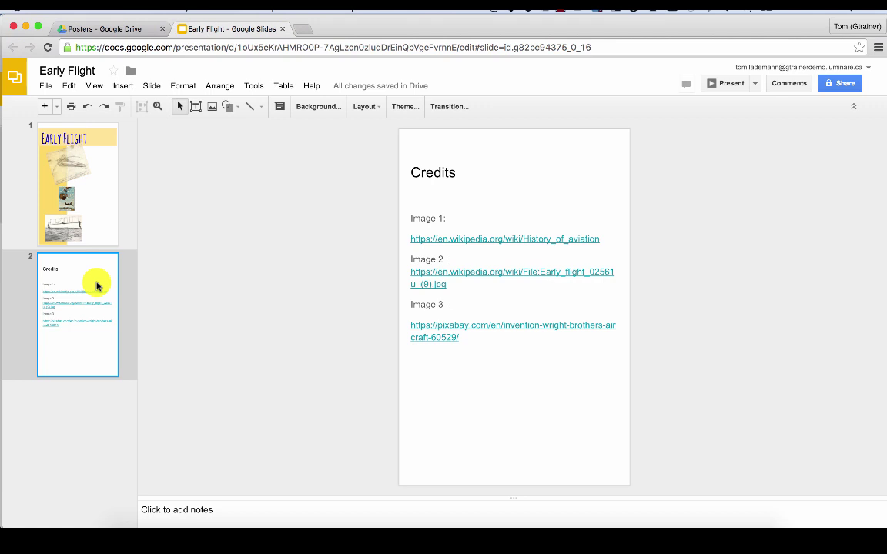
pyautogui.click(106, 221)
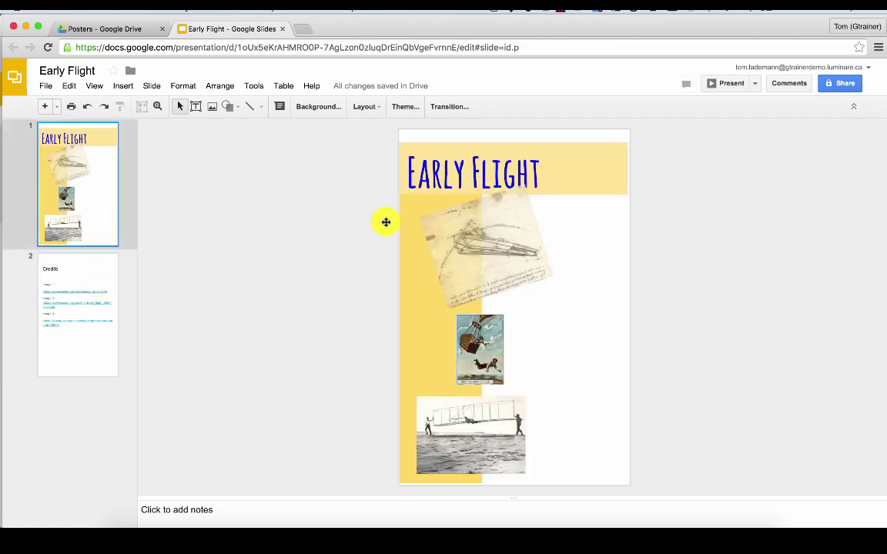
# Add lorem ipsum text boxes beside the top and balloon pictures, keeping one paragraph in the second
pyautogui.click(197, 107)
pyautogui.moveTo(549, 204); pyautogui.dragTo(624, 278)
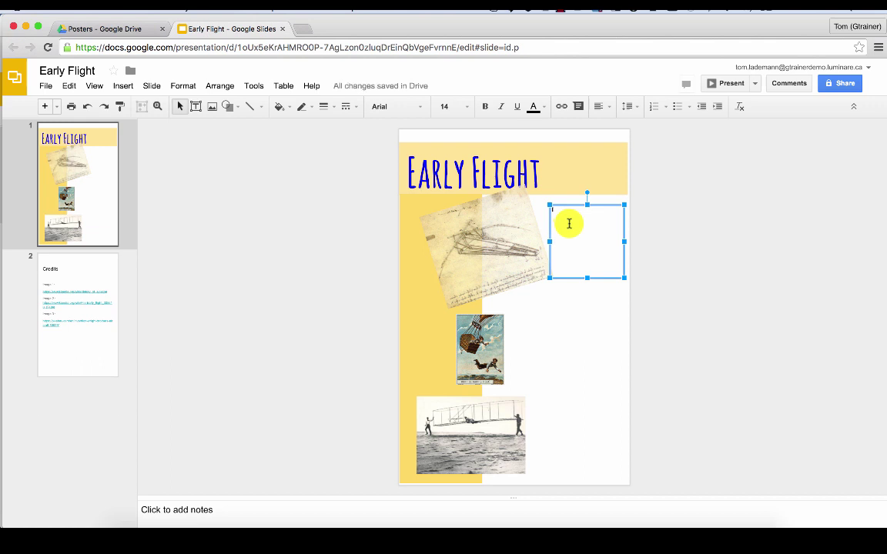
pyautogui.press('super+v')
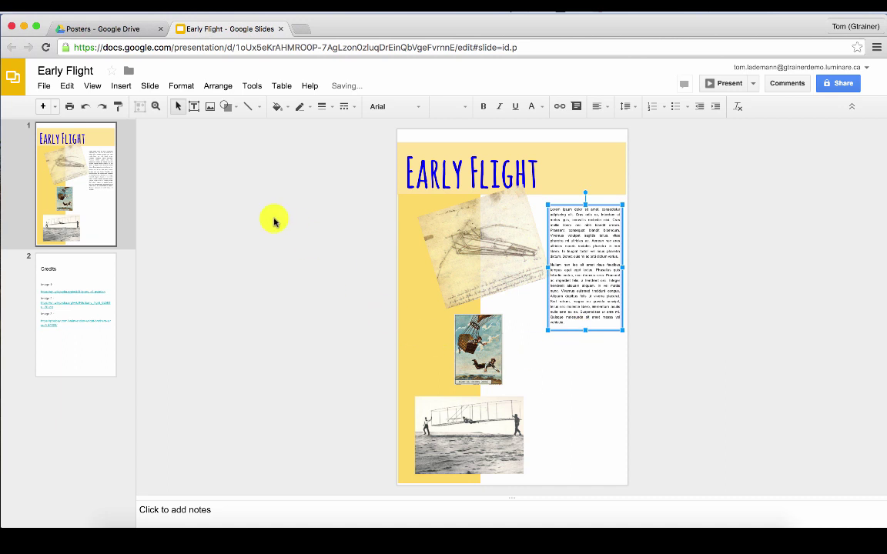
pyautogui.click(194, 106)
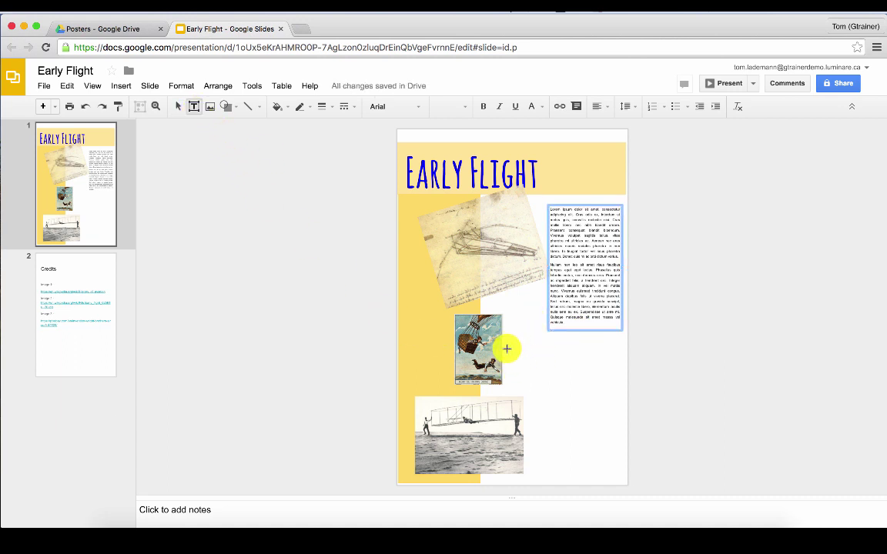
pyautogui.moveTo(508, 348); pyautogui.dragTo(623, 378)
pyautogui.hotkey('ctrl', 'v')
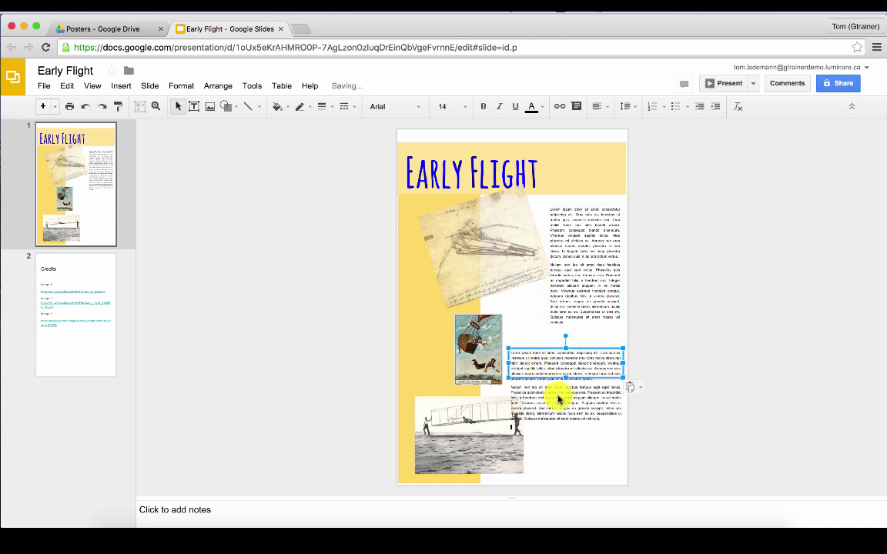
pyautogui.moveTo(573, 412); pyautogui.dragTo(512, 391)
pyautogui.press('BackSpace')
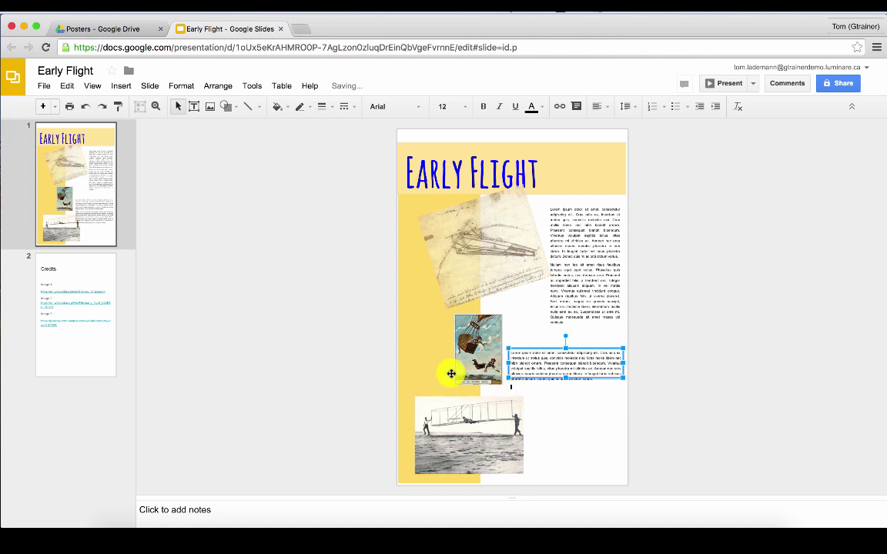
# Add a third text box near the bottom glider photo filled with lorem ipsum text
pyautogui.click(193, 107)
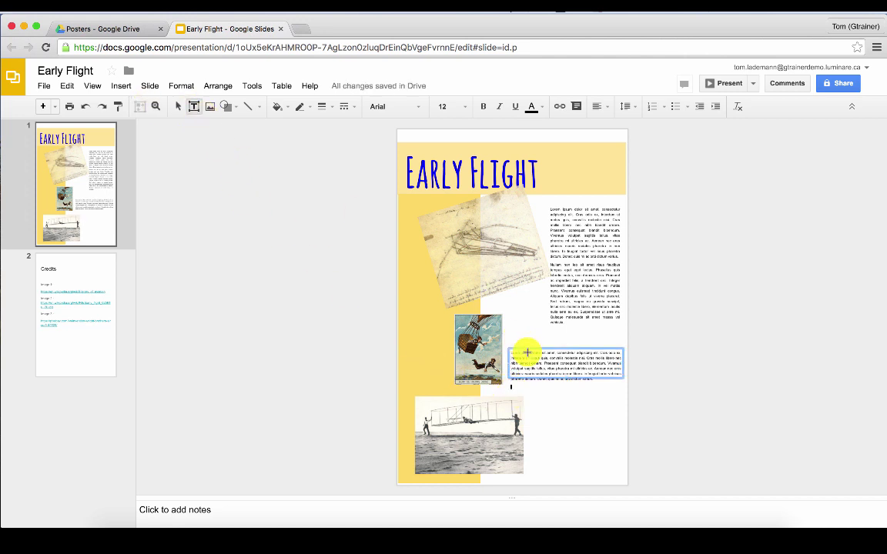
pyautogui.moveTo(533, 415); pyautogui.dragTo(621, 468)
pyautogui.rightClick(542, 426)
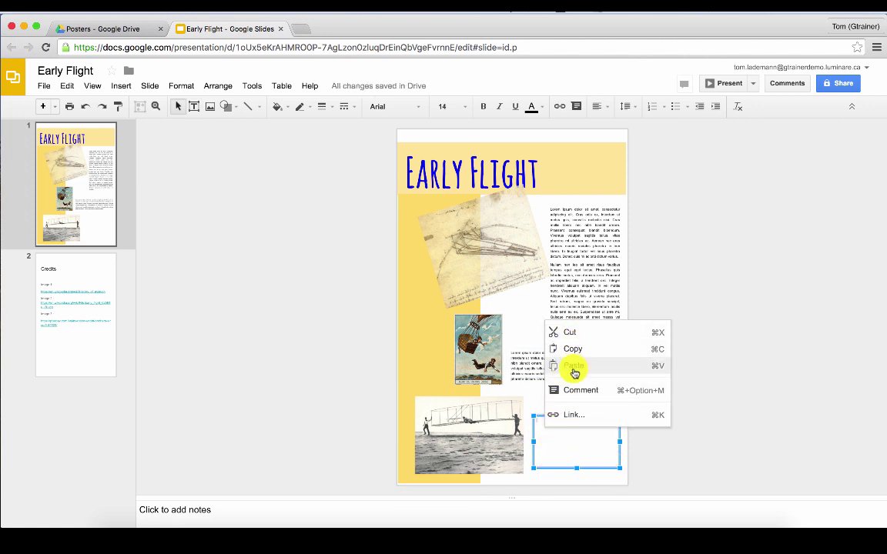
pyautogui.click(574, 366)
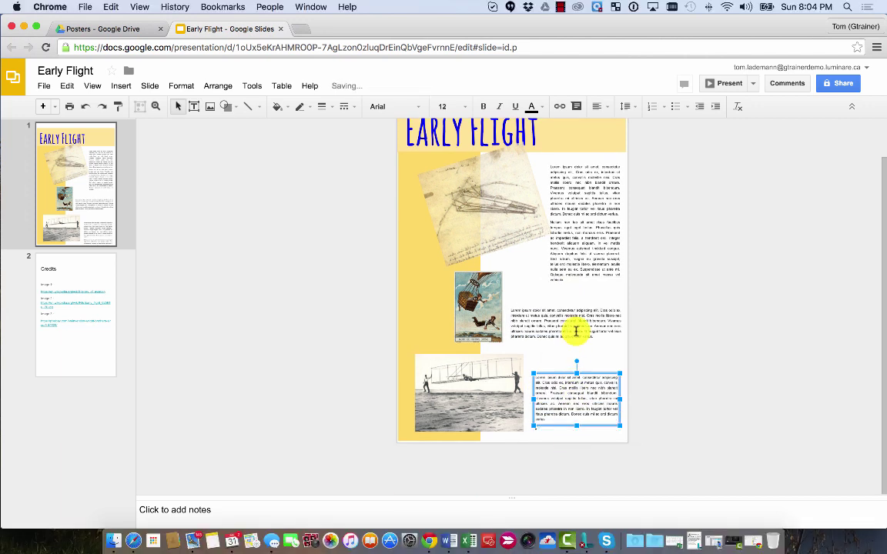
pyautogui.click(560, 358)
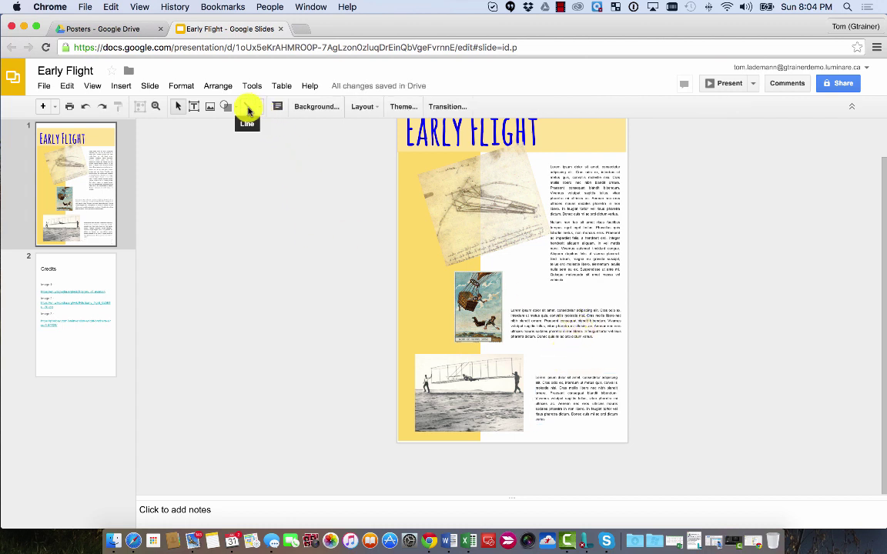
# Draw a short arrow pointing down to the middle text block with 8px line weight
pyautogui.click(247, 108)
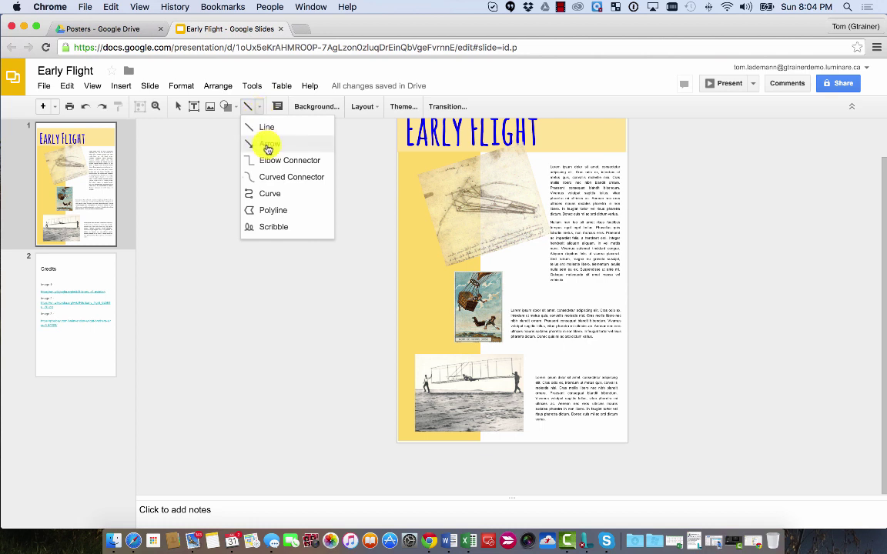
pyautogui.click(268, 146)
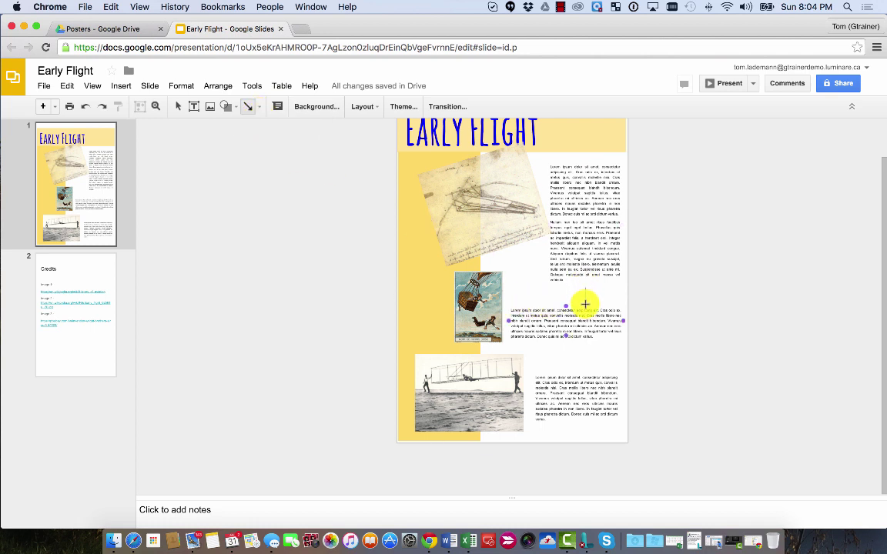
pyautogui.moveTo(585, 305); pyautogui.dragTo(587, 288)
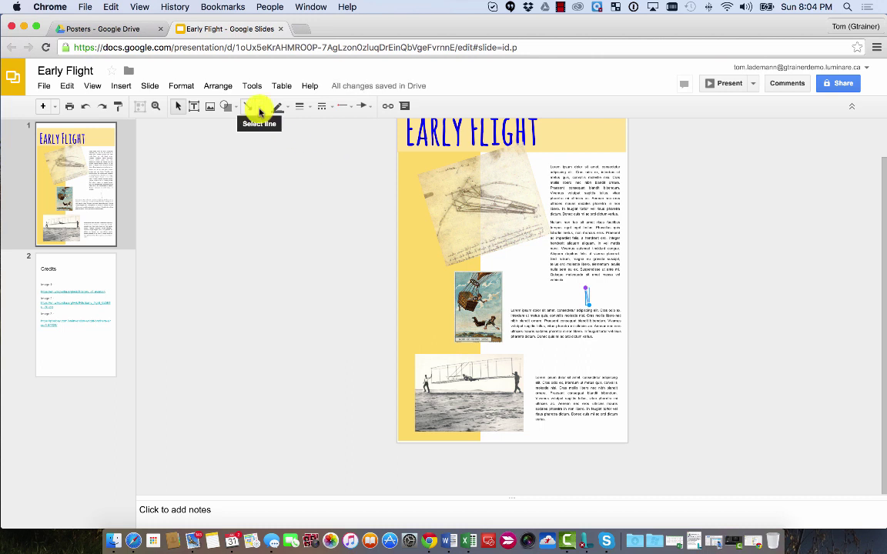
pyautogui.click(300, 107)
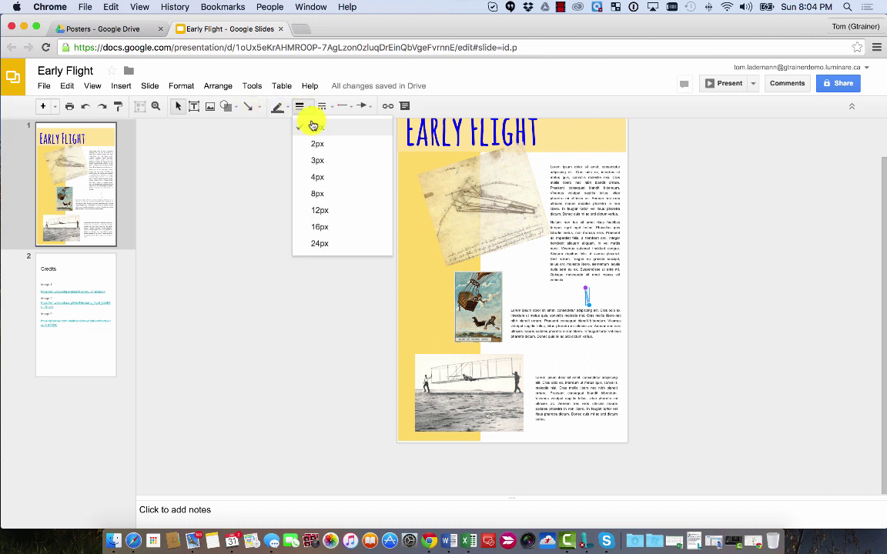
pyautogui.click(324, 198)
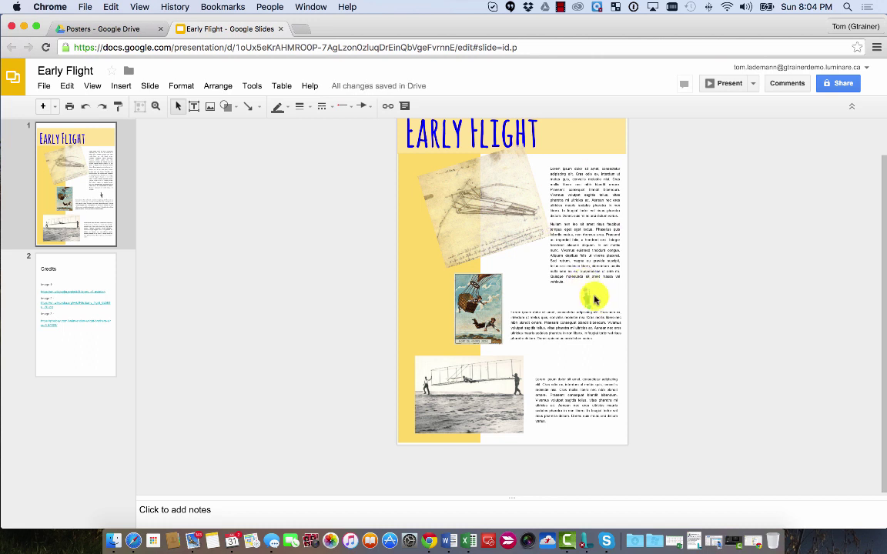
pyautogui.press('Escape')
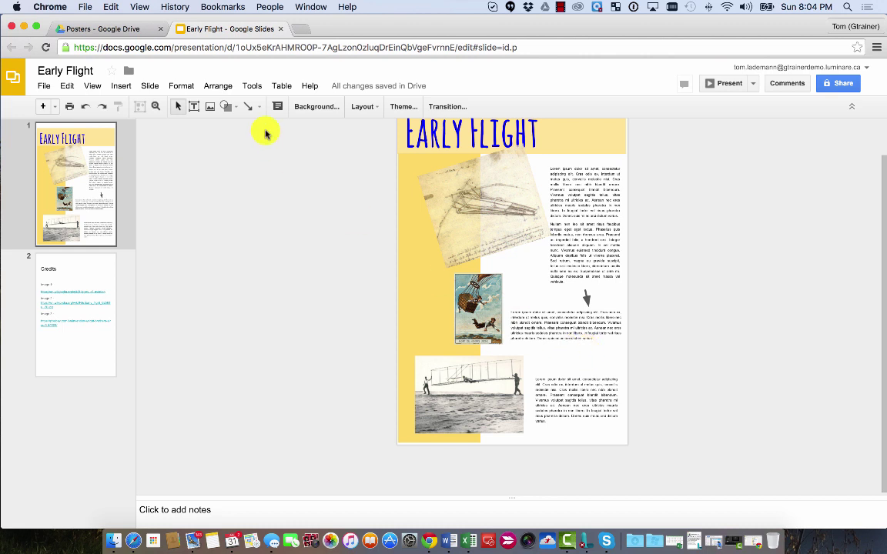
# Draw a second thick arrow toward the bottom text block and angle it by shifting its top end right
pyautogui.click(248, 106)
pyautogui.moveTo(565, 340); pyautogui.dragTo(569, 371)
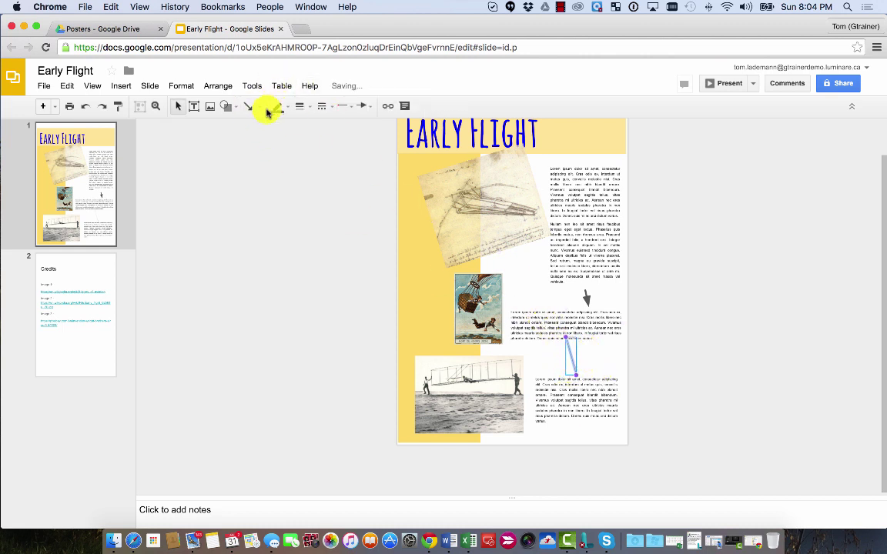
pyautogui.click(300, 107)
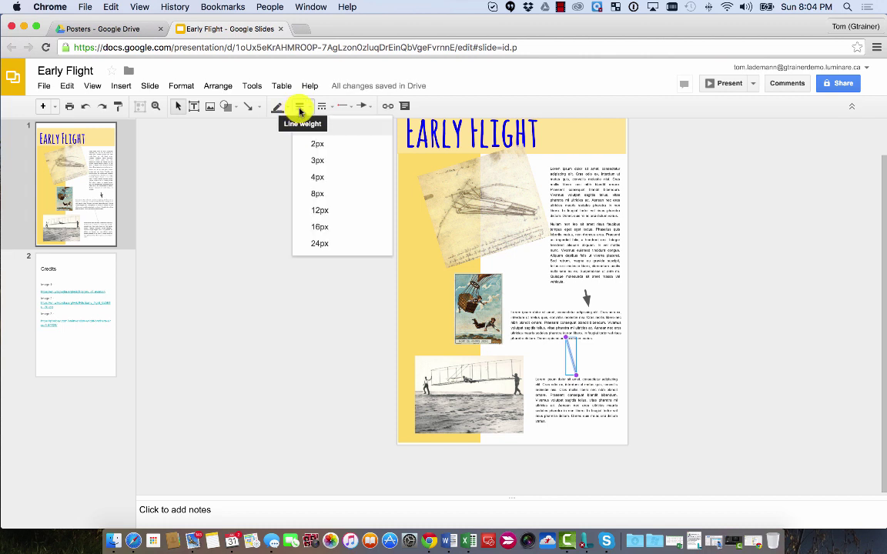
pyautogui.click(314, 183)
pyautogui.click(348, 275)
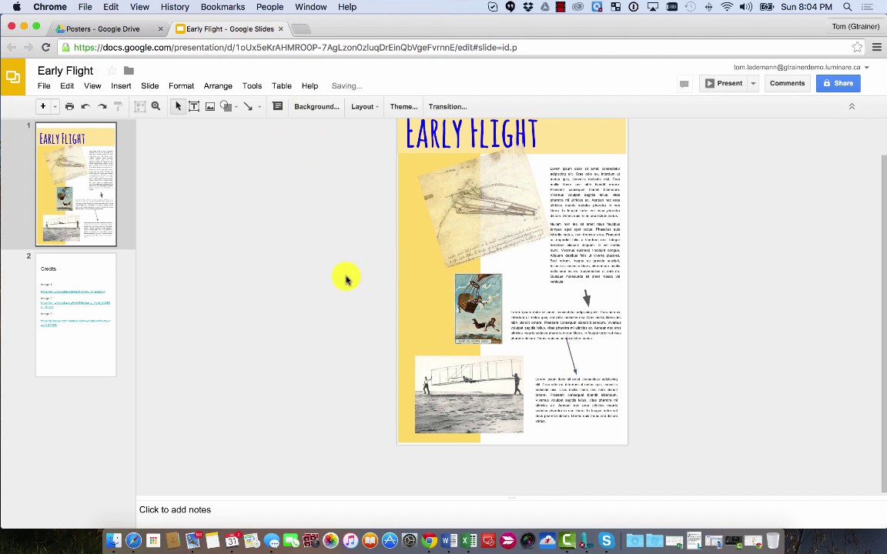
pyautogui.click(571, 361)
pyautogui.moveTo(568, 340); pyautogui.dragTo(597, 340)
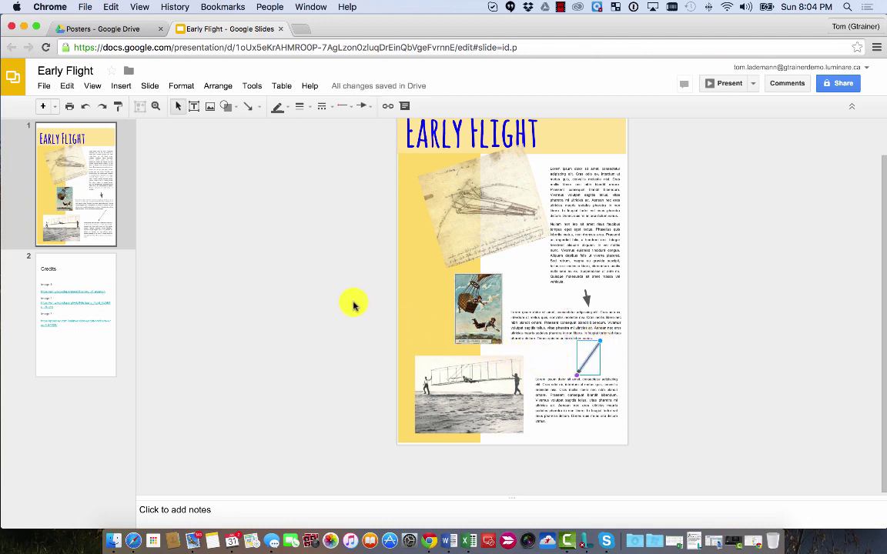
pyautogui.scroll(2, 353, 306)
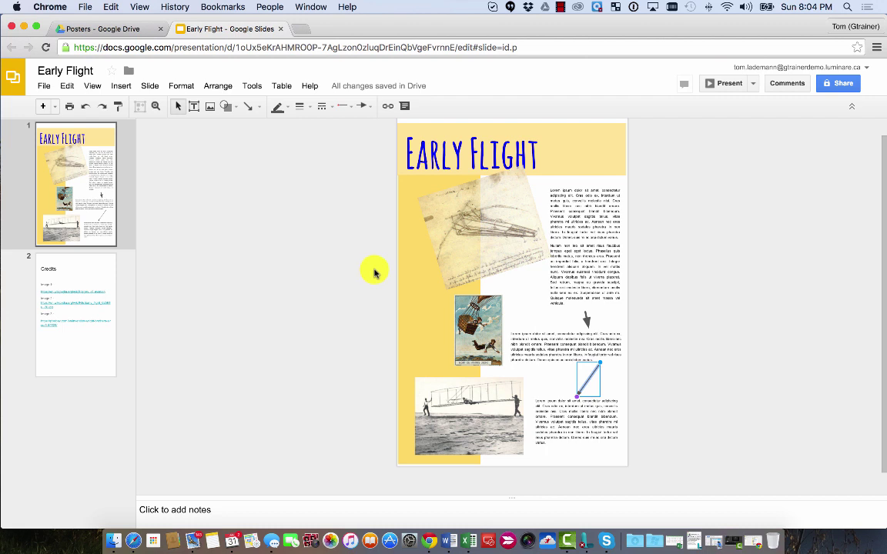
pyautogui.click(509, 241)
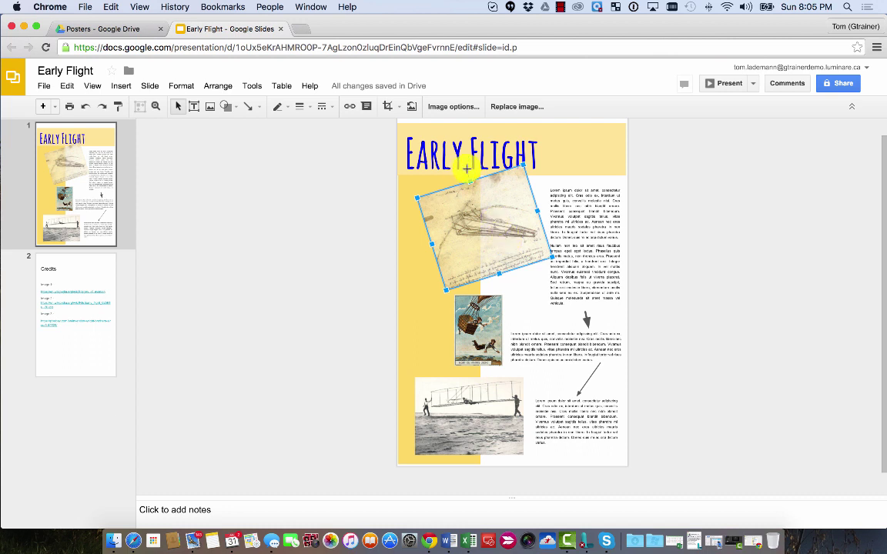
pyautogui.moveTo(466, 167); pyautogui.dragTo(468, 180)
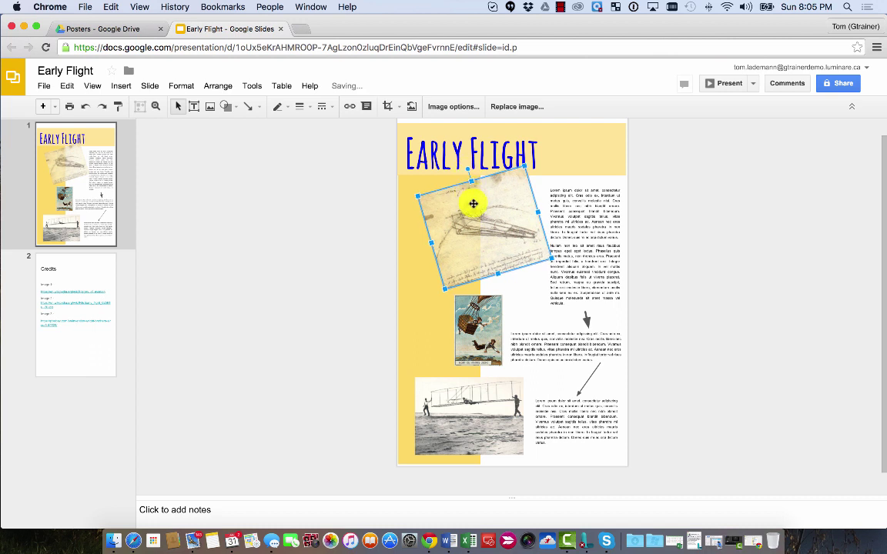
pyautogui.click(453, 108)
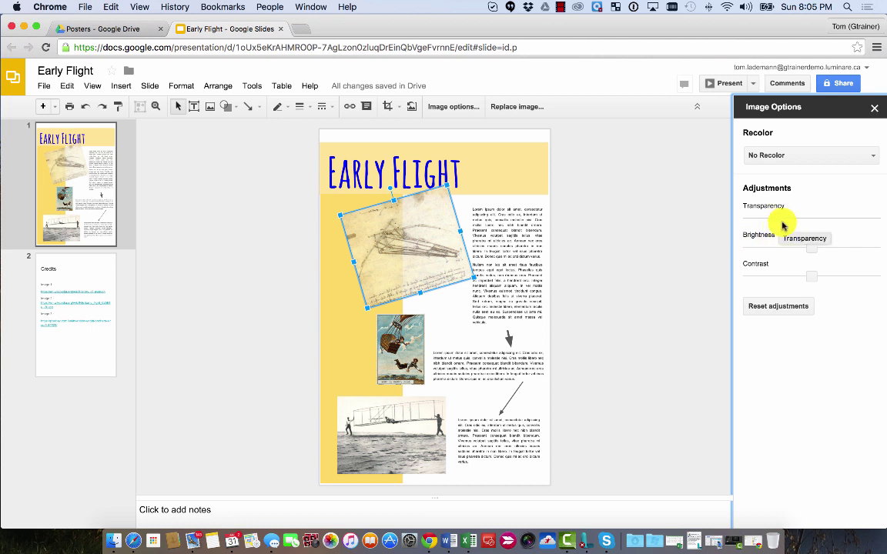
pyautogui.click(874, 114)
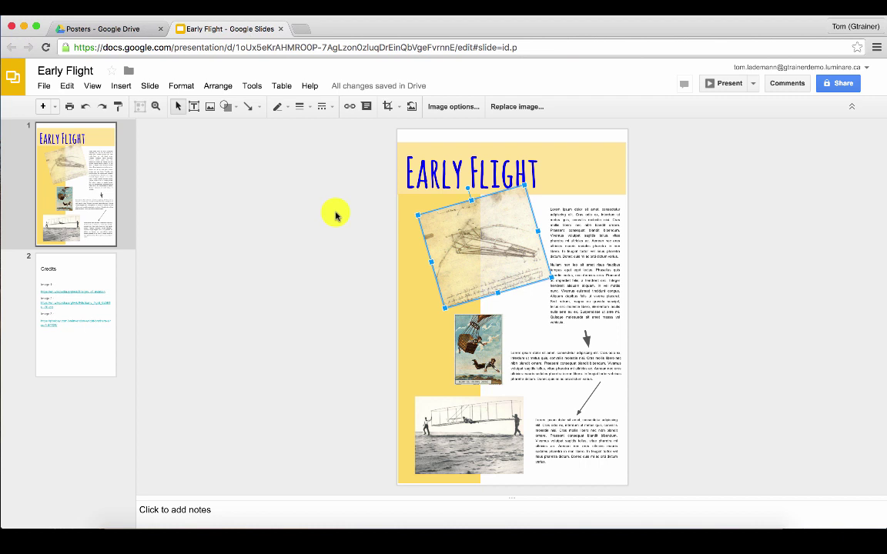
pyautogui.click(45, 88)
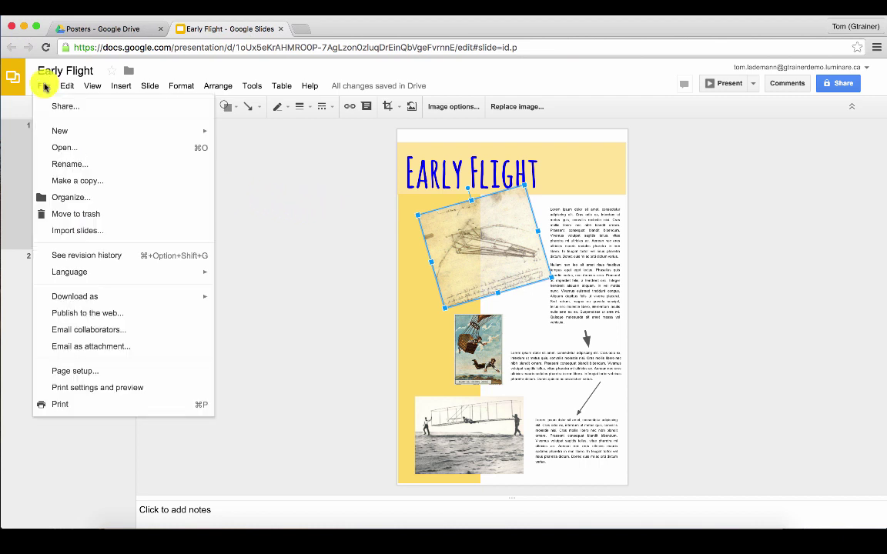
pyautogui.click(128, 407)
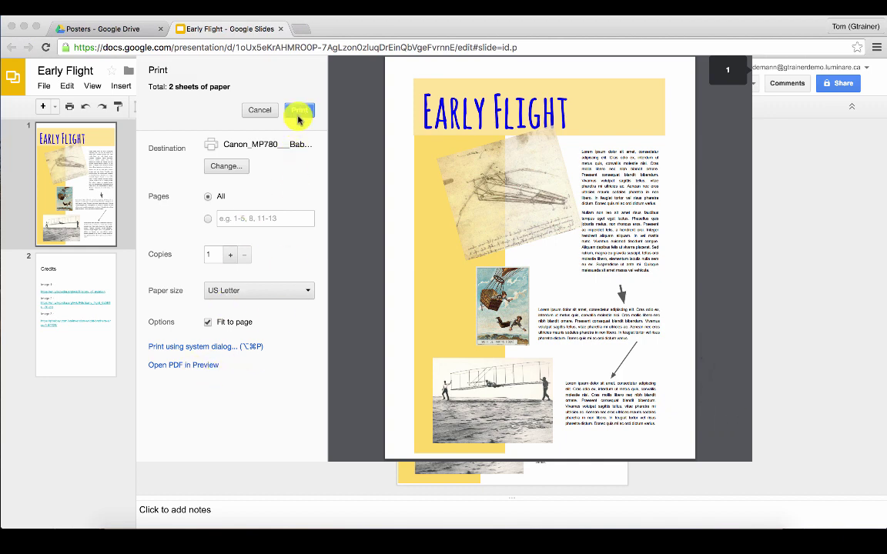
pyautogui.click(228, 171)
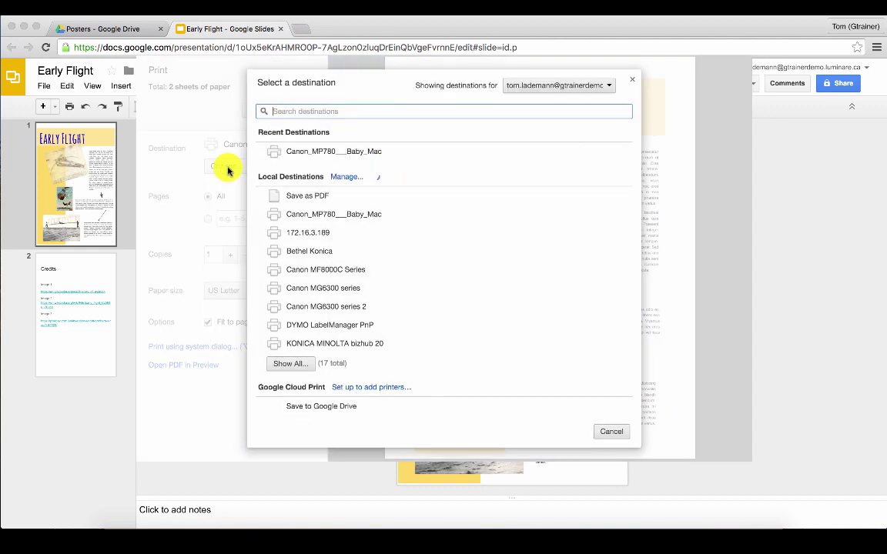
pyautogui.click(297, 198)
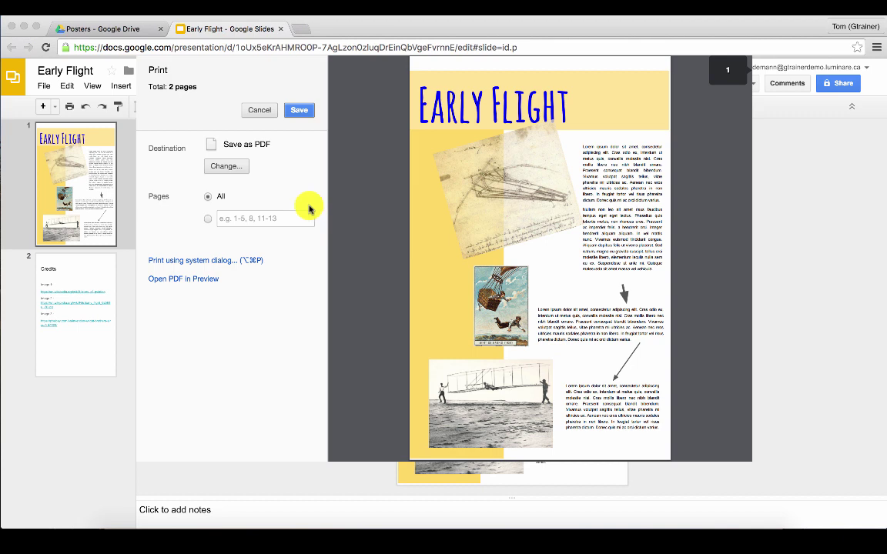
pyautogui.click(261, 113)
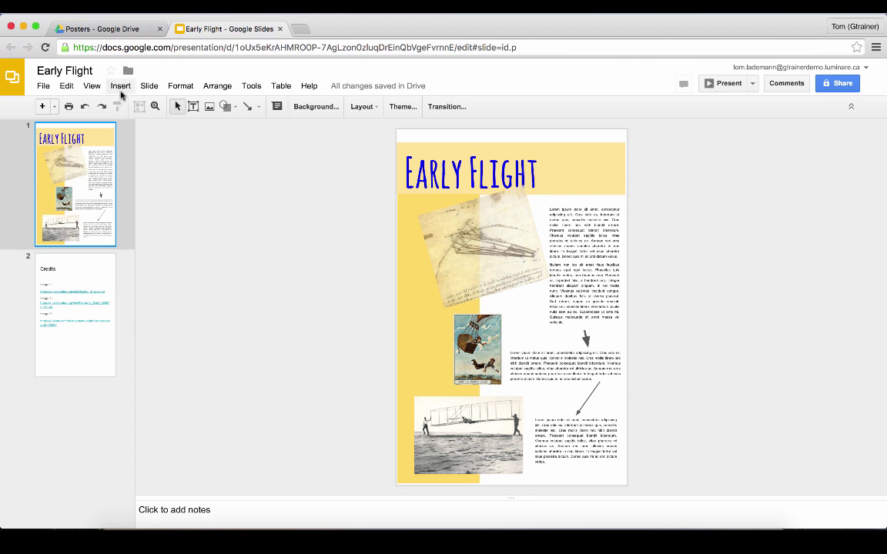
# Insert a new empty comment on the Early Flight poster slide
pyautogui.click(120, 86)
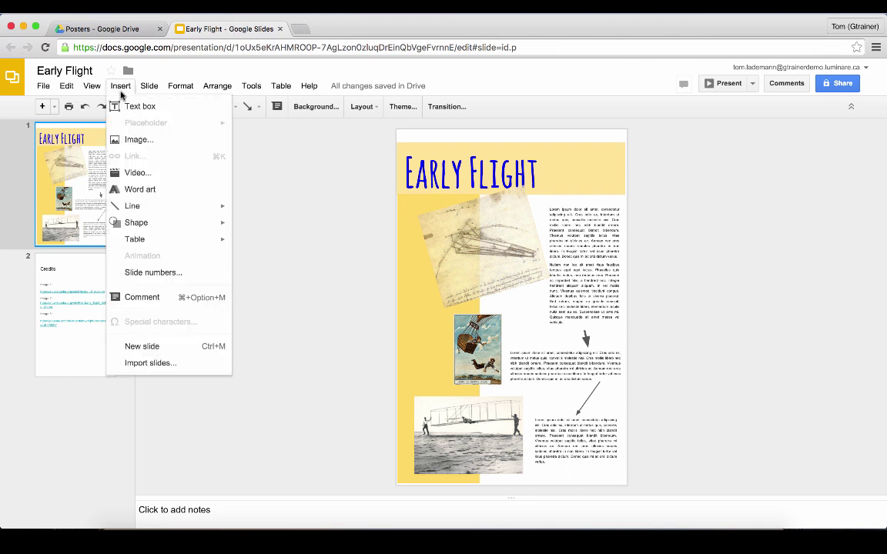
pyautogui.click(171, 298)
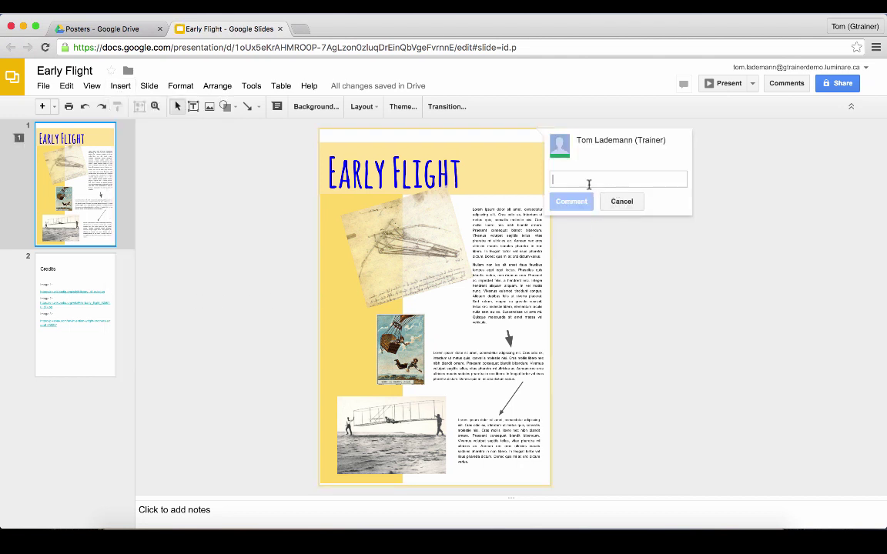